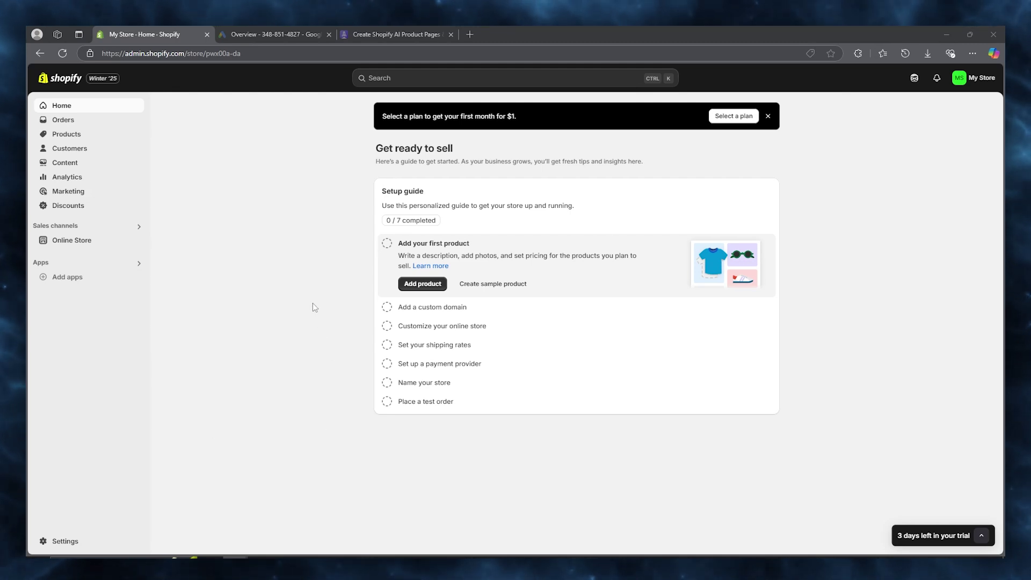
Open the Campaigns page in the store's marketing section.
left_click(91, 194)
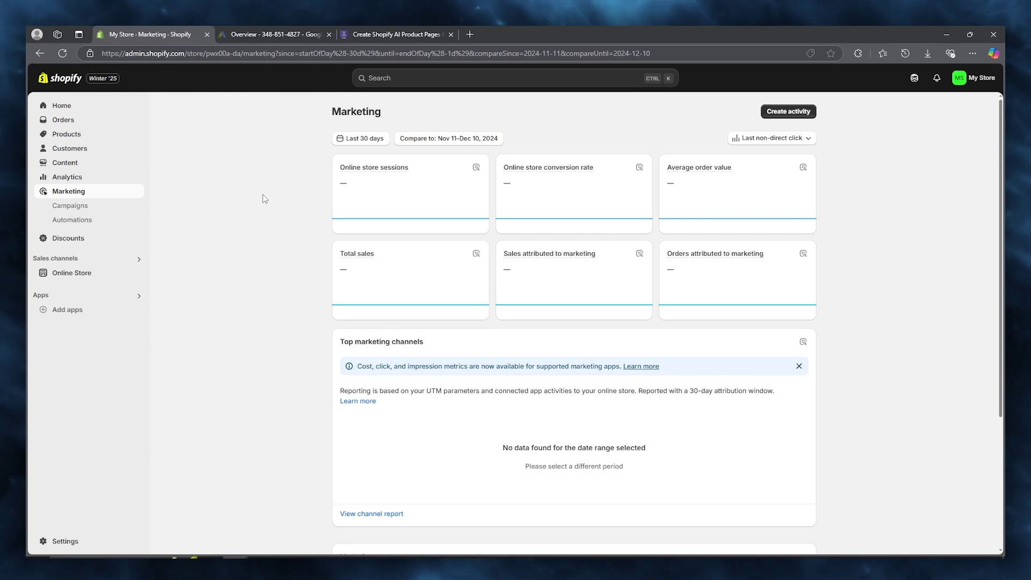
left_click(88, 205)
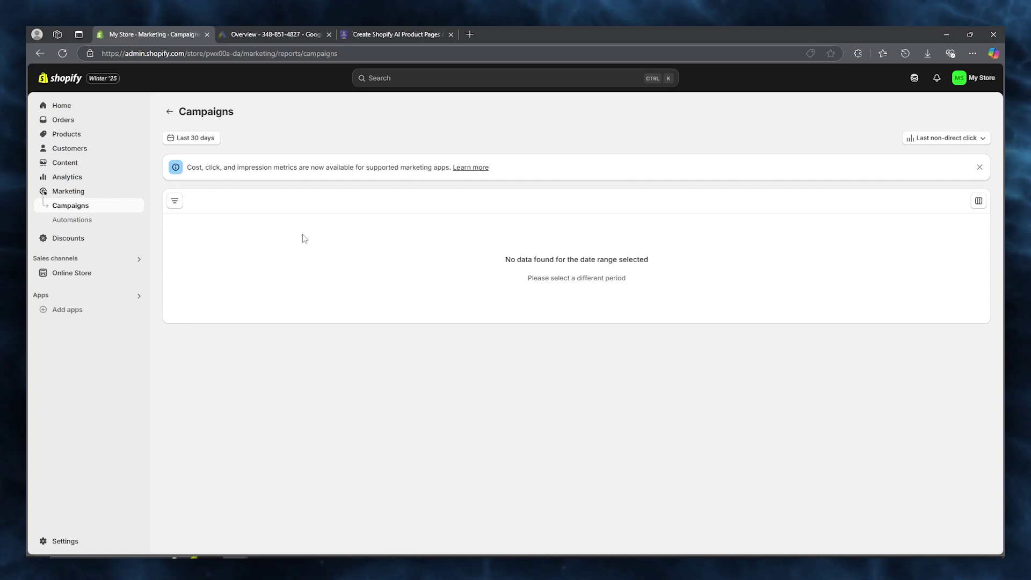
Switch to Google Ads and use Keyword Planner to discover new keywords for "toys", looking over the keyword ideas.
key("ctrl+Tab")
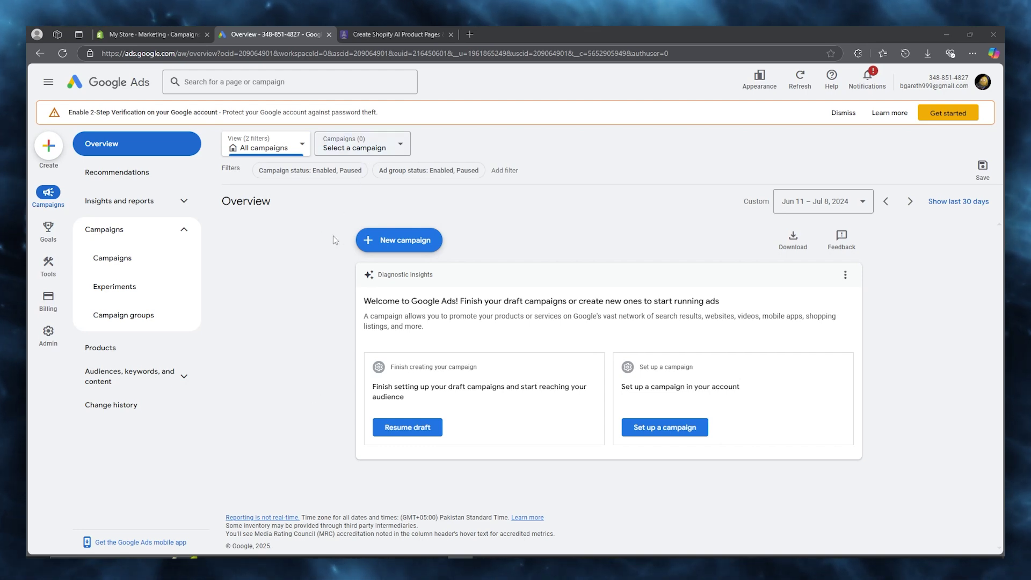
left_click(54, 266)
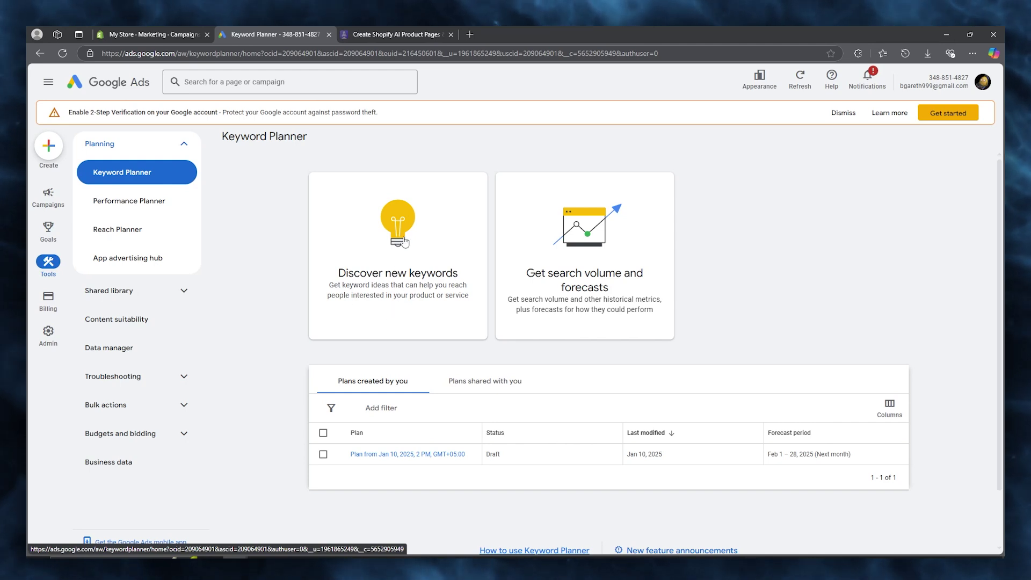
left_click(404, 243)
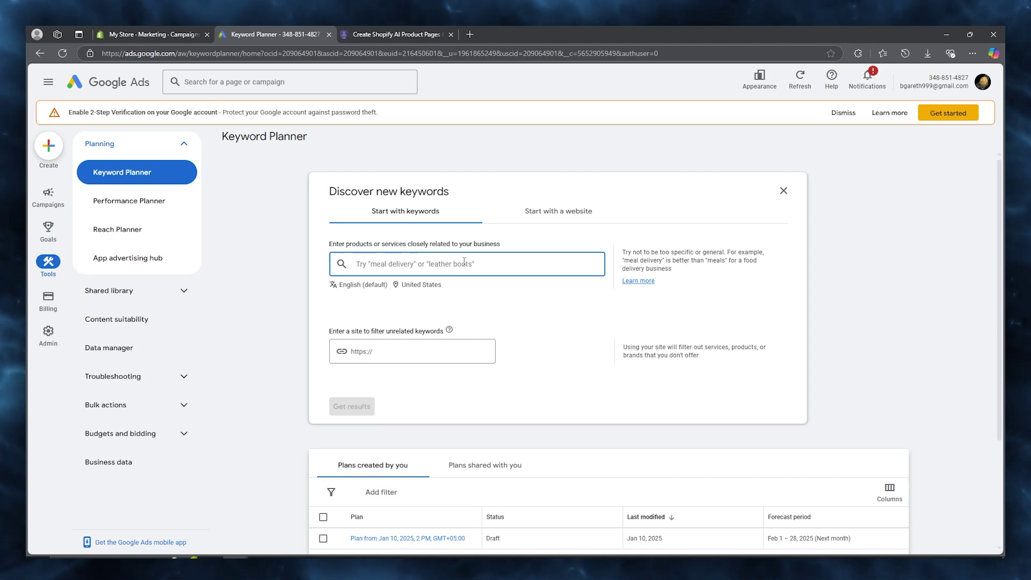
type("toys")
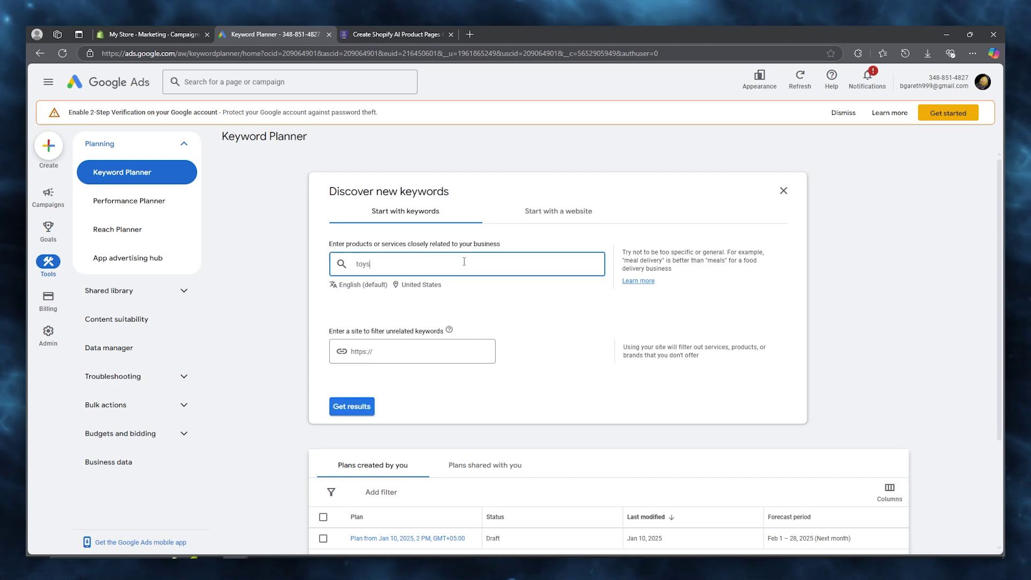
key("Return")
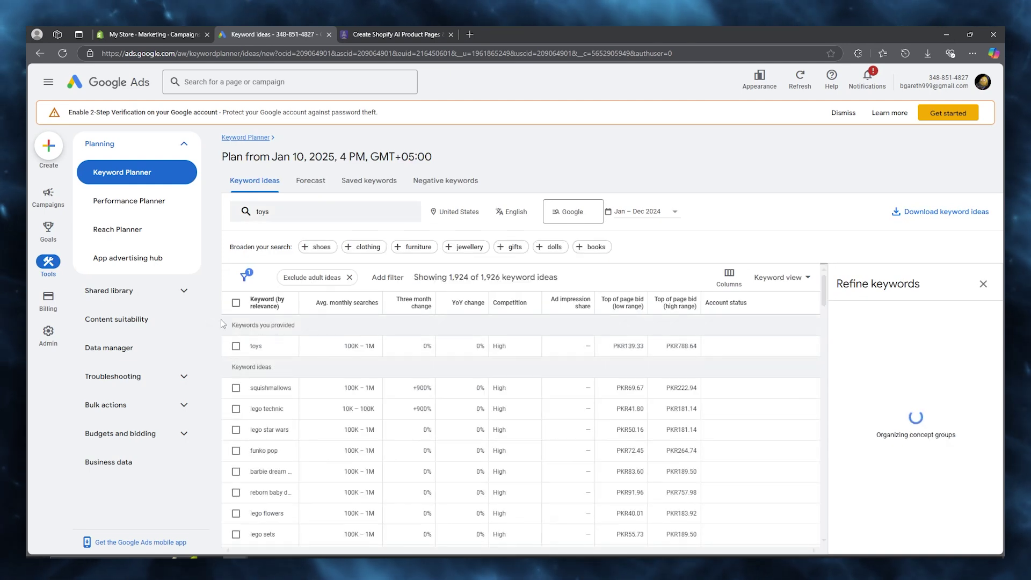
scroll(367, 370, "down", 3)
scroll(359, 381, "down", 5)
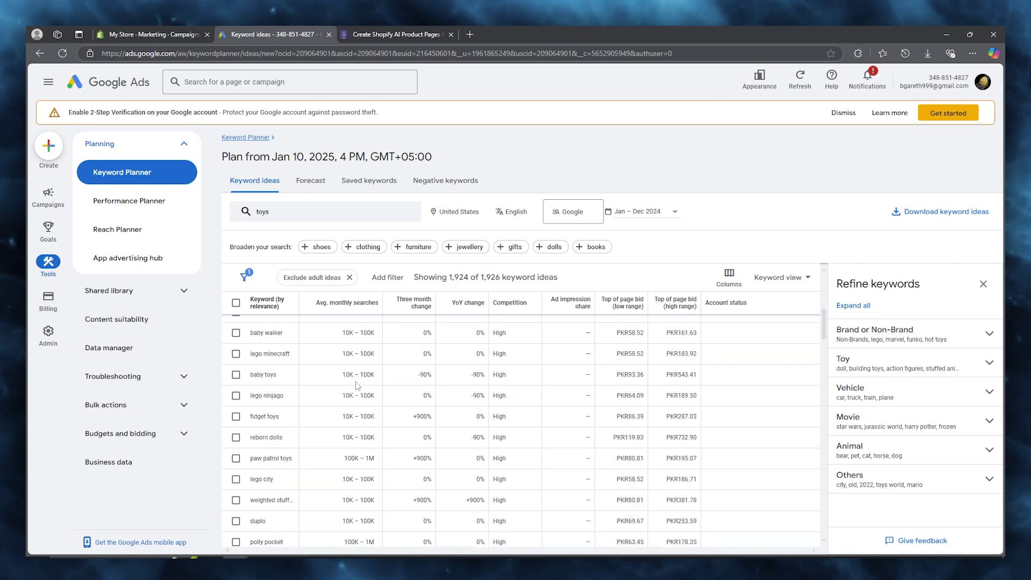
scroll(357, 385, "up", 10)
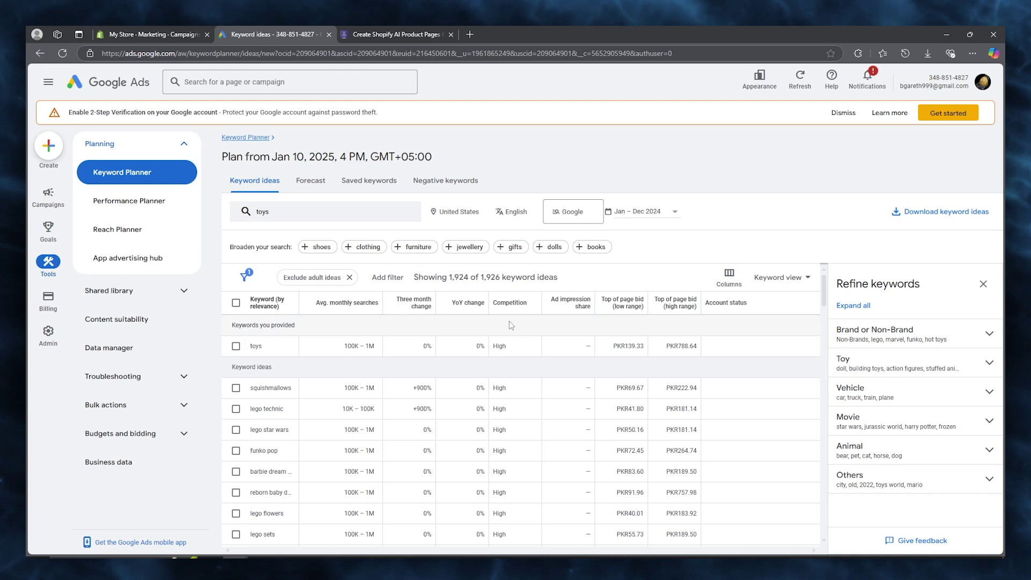
Sort the keyword ideas by competition from low to high and look through the low-competition keywords.
left_click(514, 303)
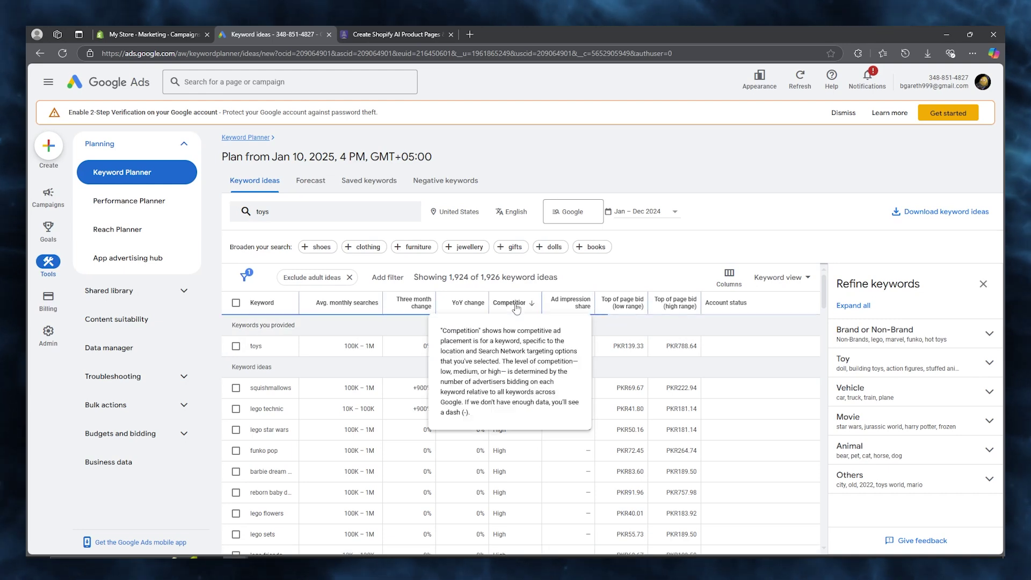
left_click(516, 305)
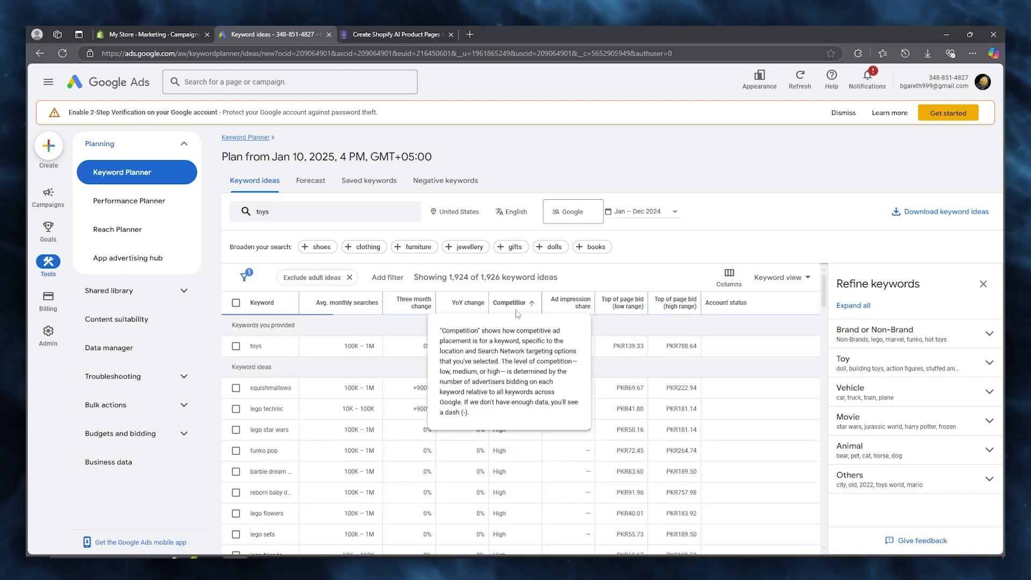
scroll(514, 346, "down", 2)
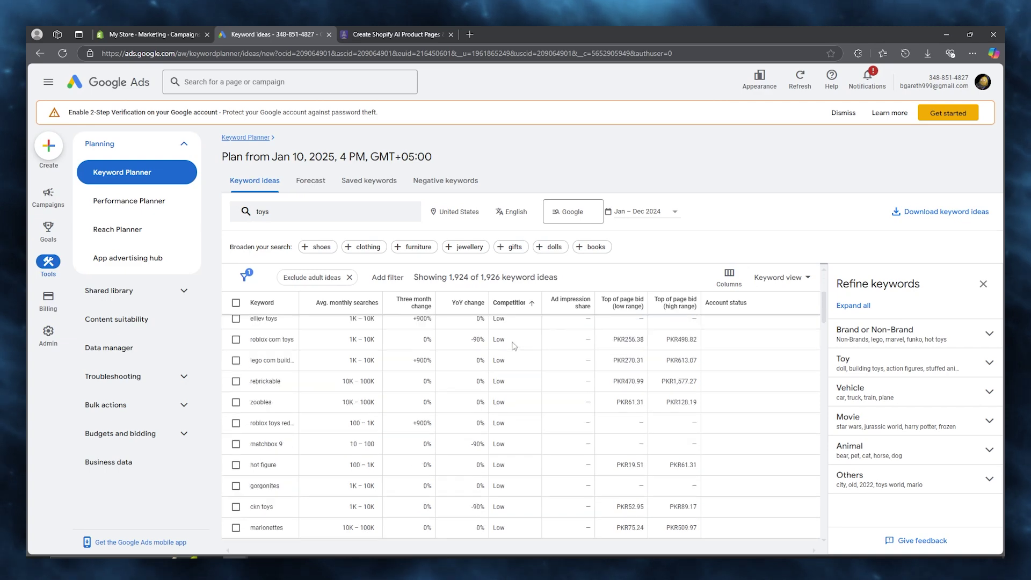
scroll(514, 346, "up", 3)
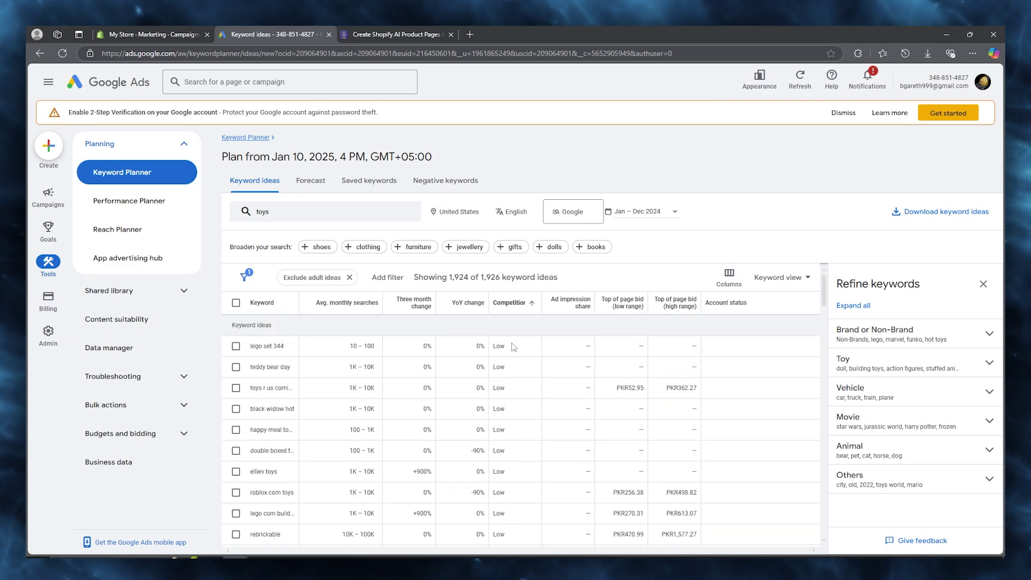
scroll(531, 338, "down", 4)
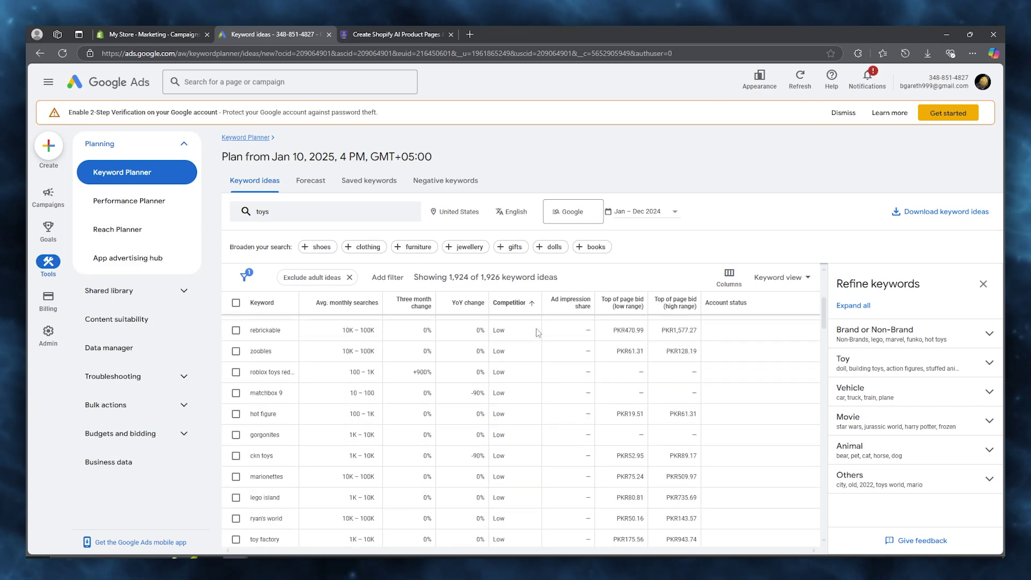
scroll(366, 366, "down", 3)
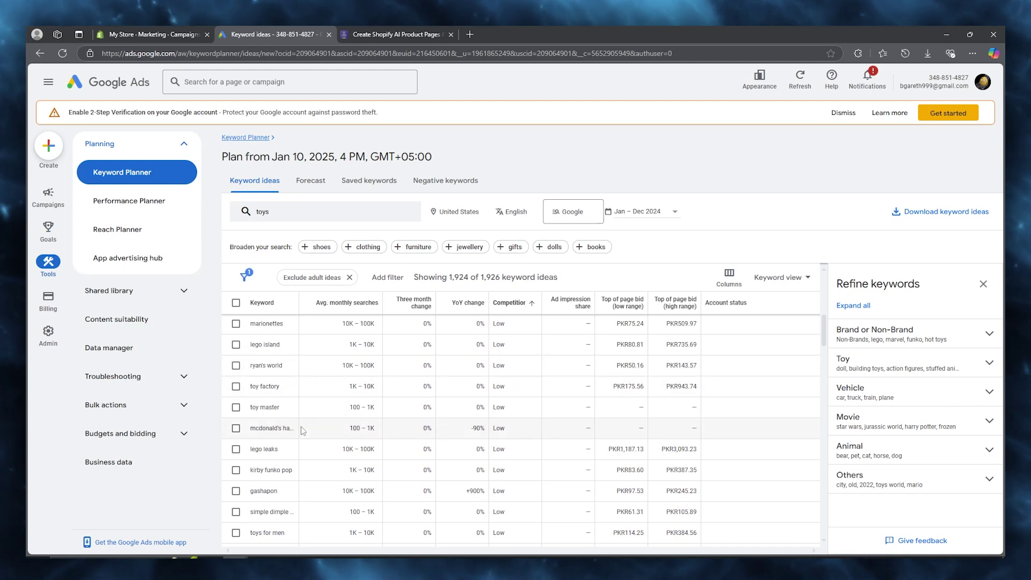
scroll(274, 376, "up", 3)
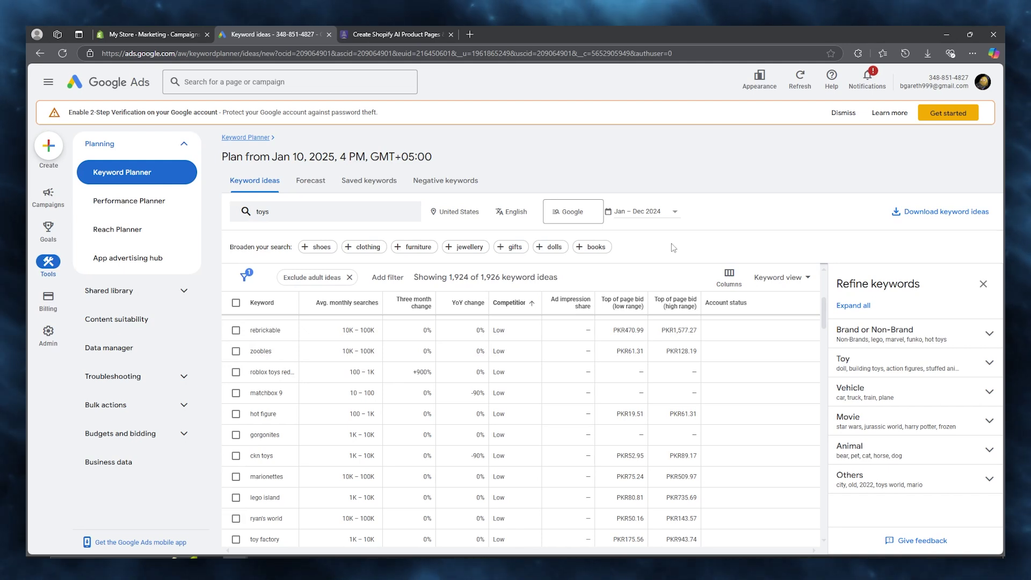
Search the web for "rebrickable" in a new browser tab and look over the results.
left_click(470, 35)
type("rebr")
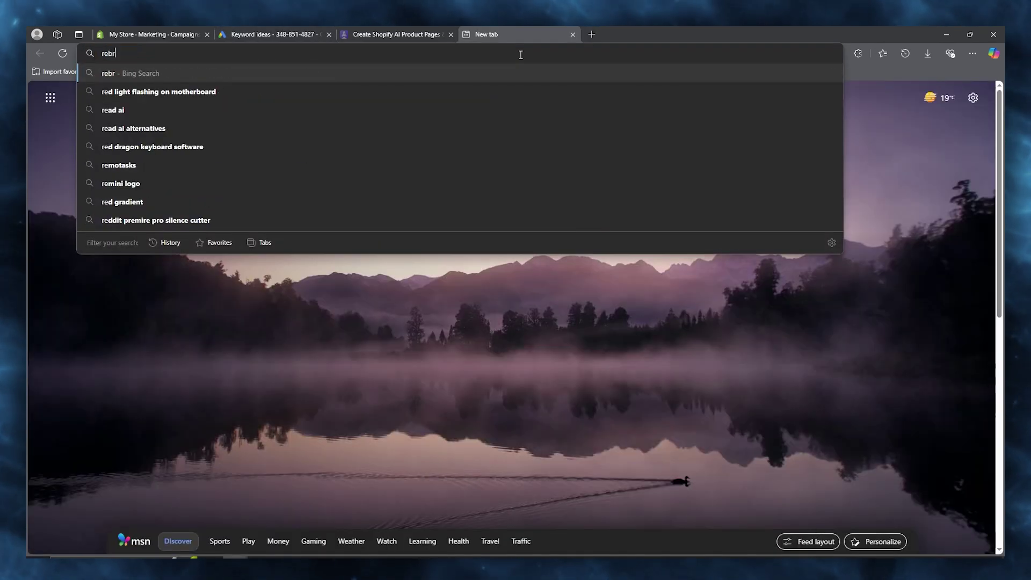
type("ickabl")
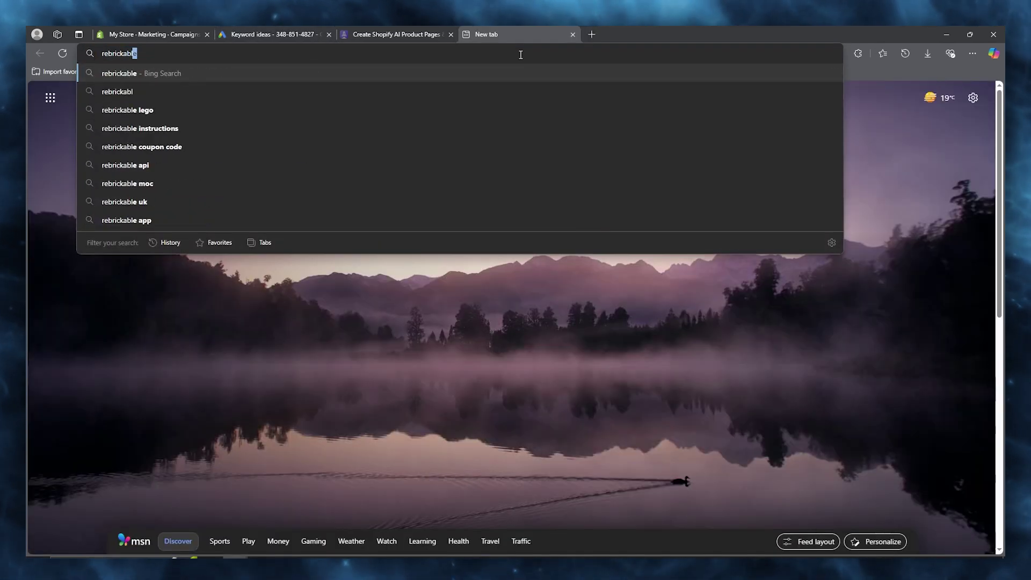
key("Return")
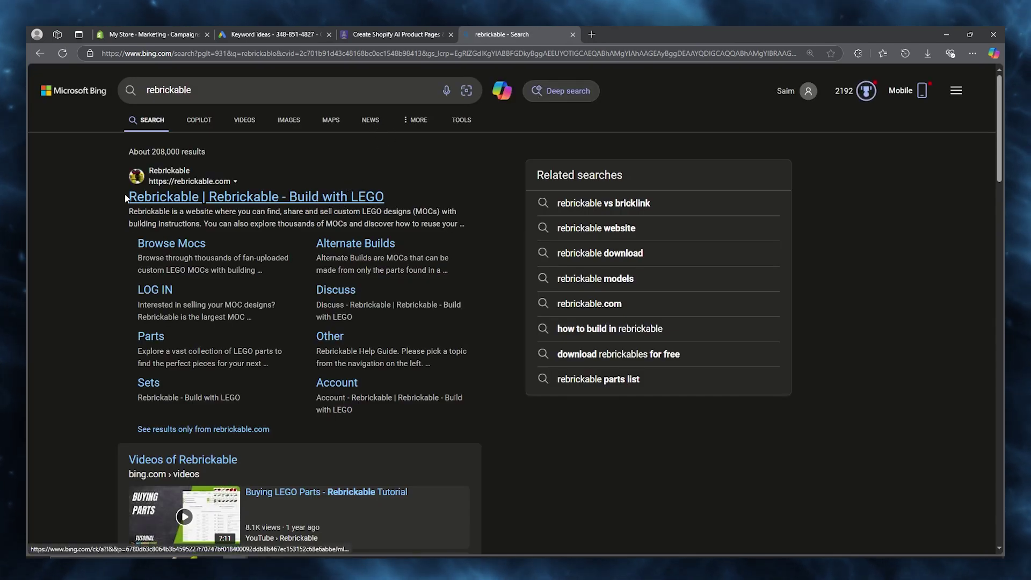
scroll(126, 198, "down", 5)
scroll(83, 193, "down", 5)
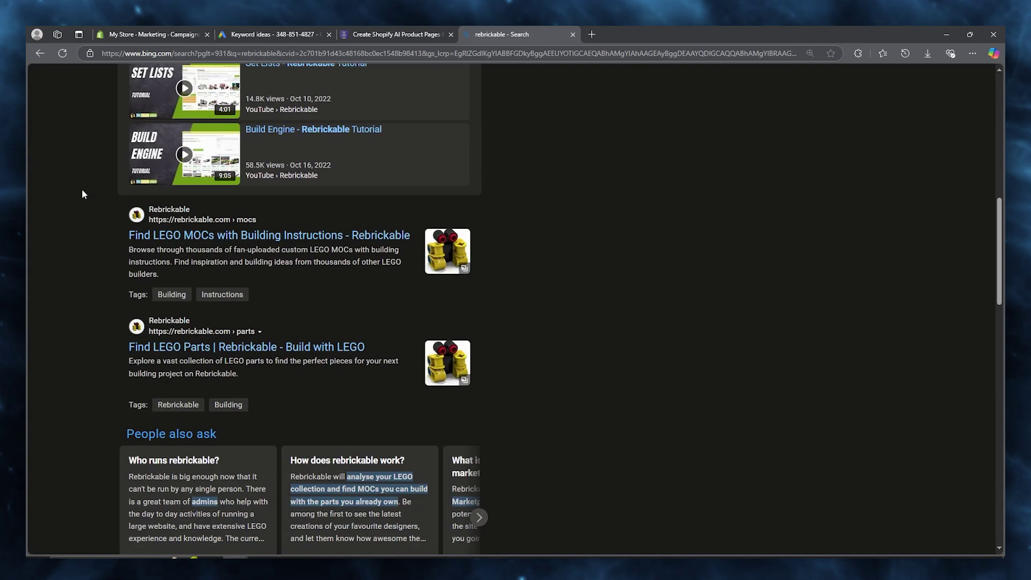
scroll(112, 188, "up", 10)
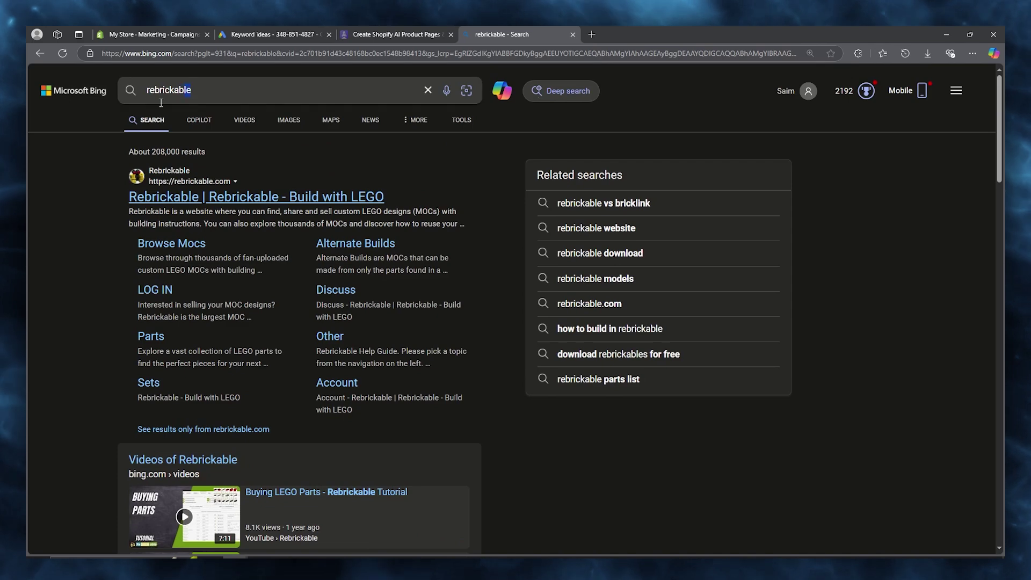
Search the web for "zoobles" and examine the results to learn what the product is.
key("BackSpace")
type("z")
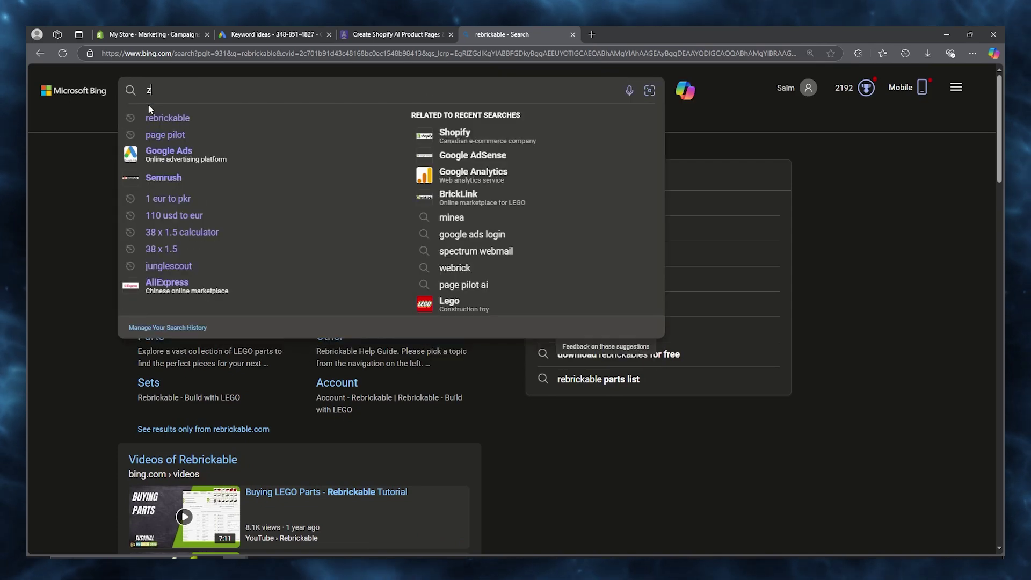
type("oobles")
key("Return")
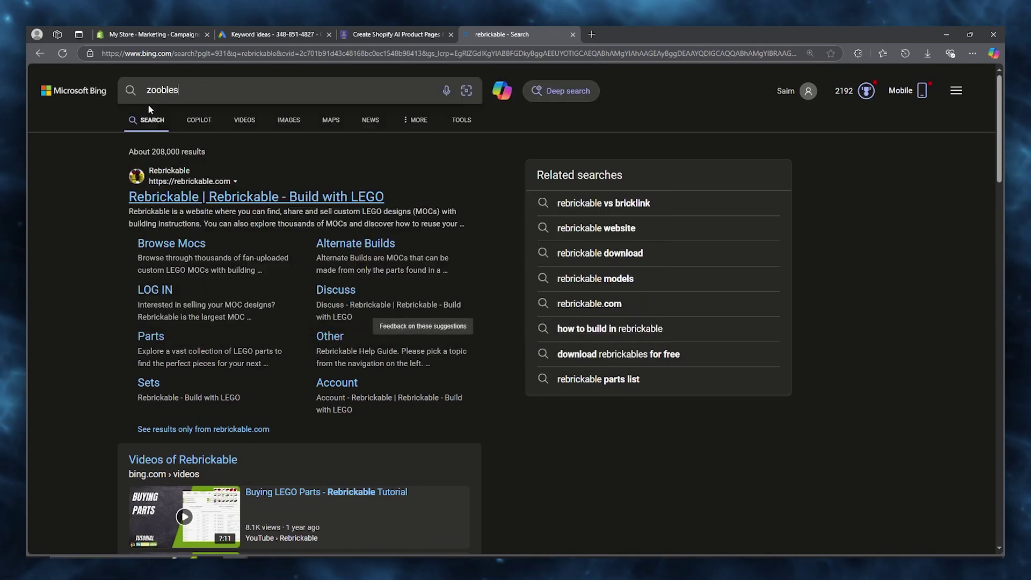
scroll(92, 192, "down", 4)
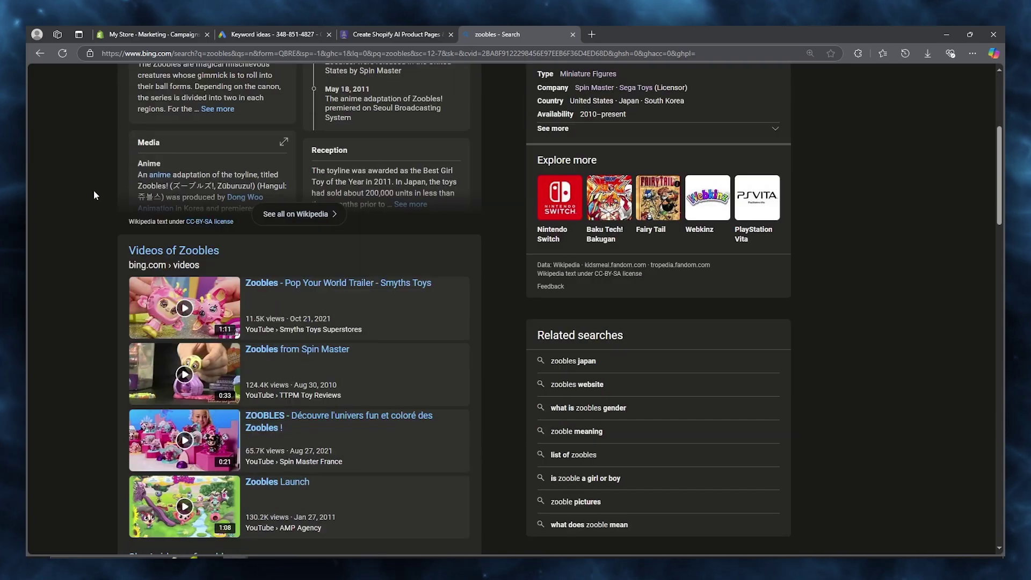
scroll(95, 195, "down", 8)
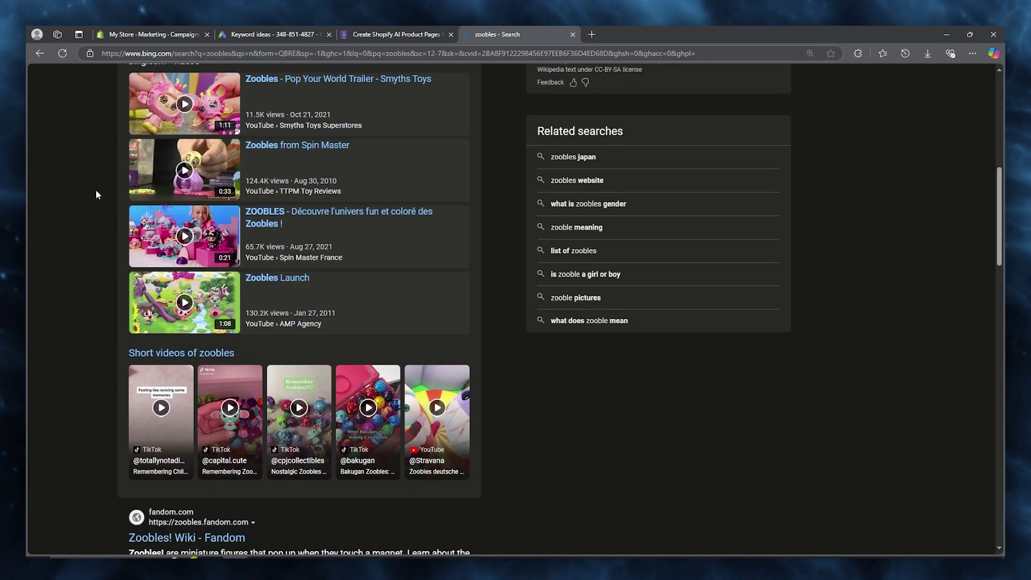
scroll(95, 195, "down", 4)
scroll(95, 194, "up", 15)
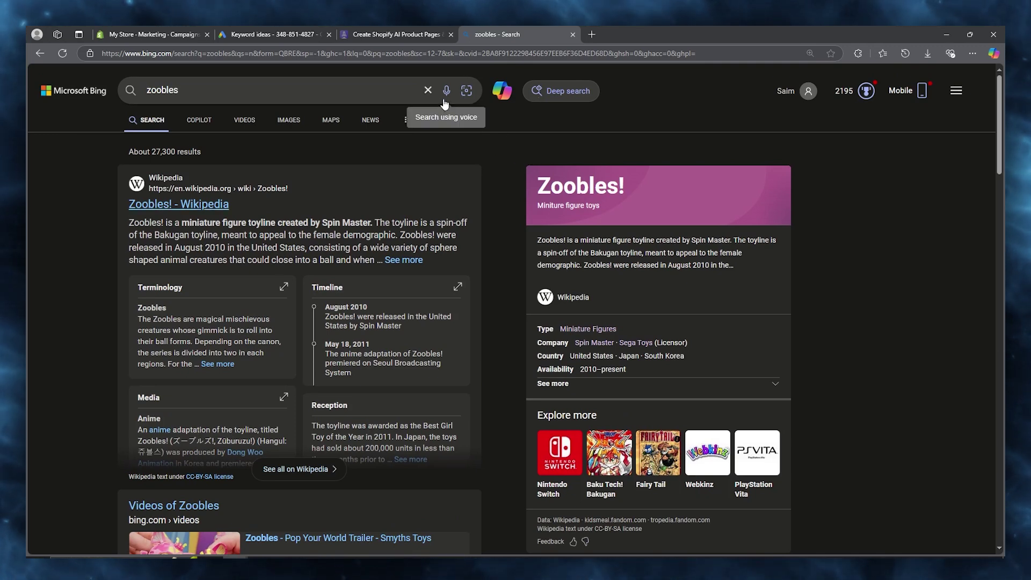
scroll(94, 172, "down", 5)
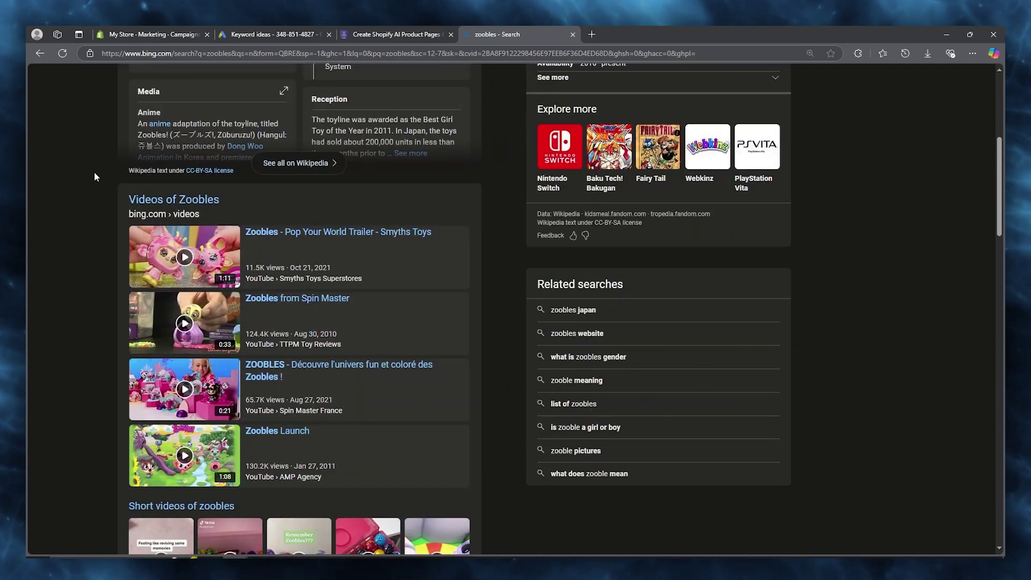
scroll(95, 172, "down", 10)
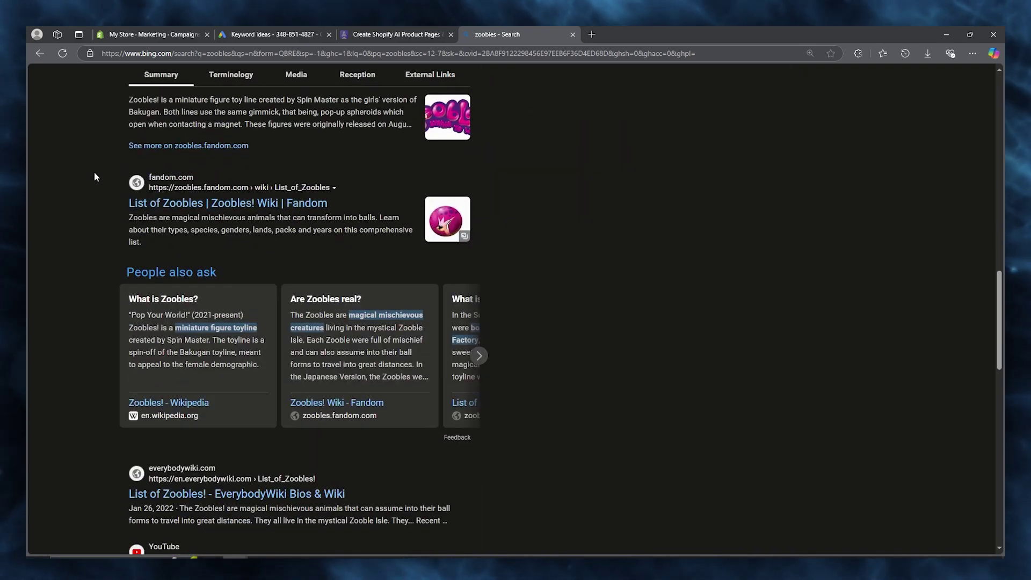
scroll(142, 180, "up", 10)
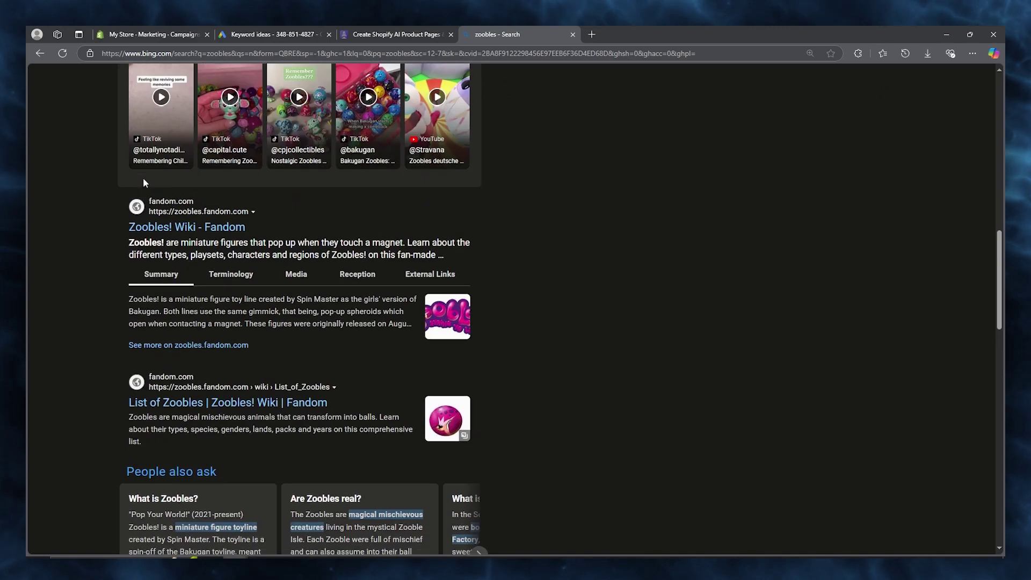
scroll(142, 180, "up", 6)
Search the web for "zoobles aliexpress" and open the AliExpress France result "Zoobles – édition spéciale".
left_click(237, 91)
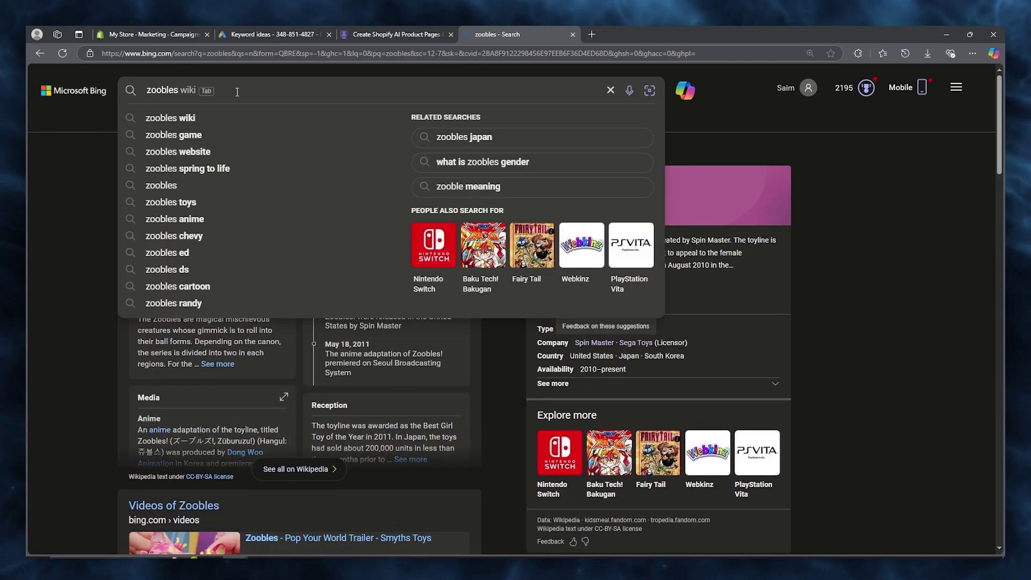
type("al")
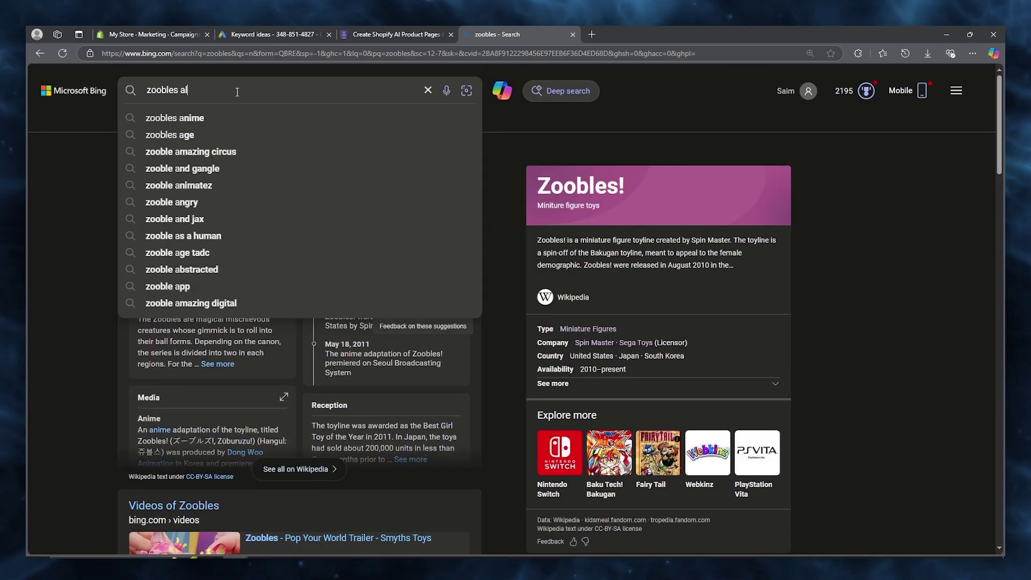
type("iexpress")
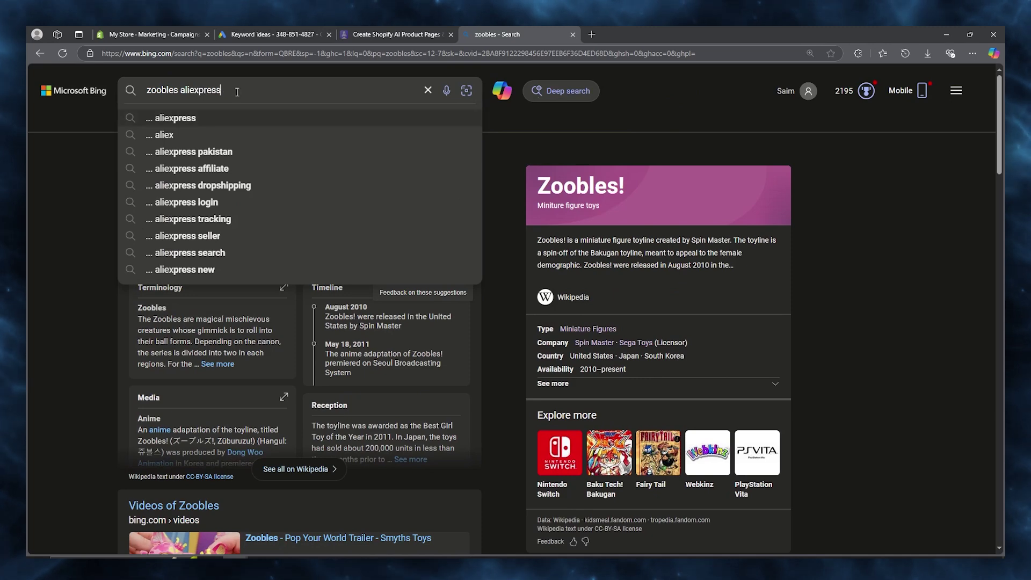
key("Return")
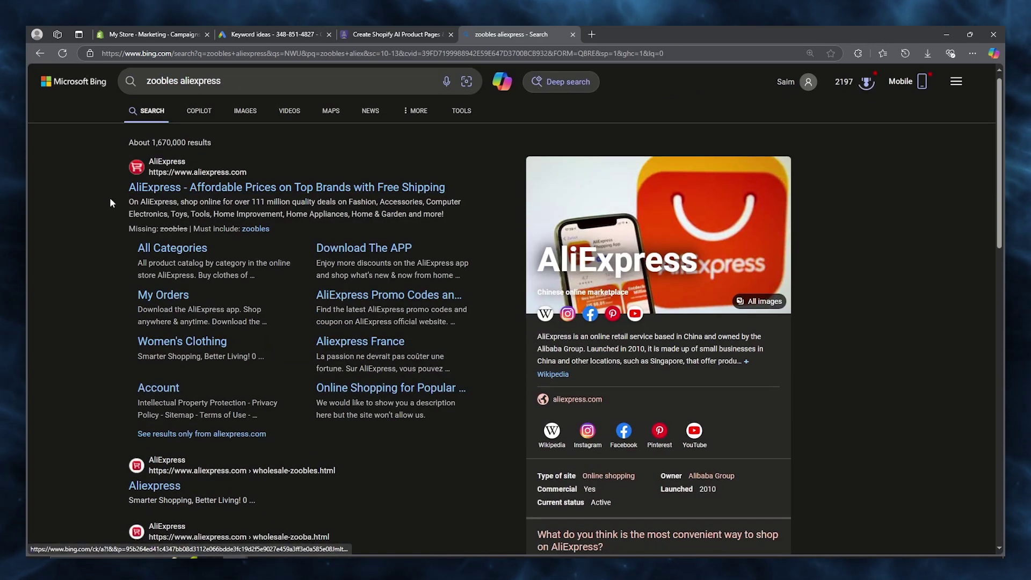
scroll(111, 199, "down", 3)
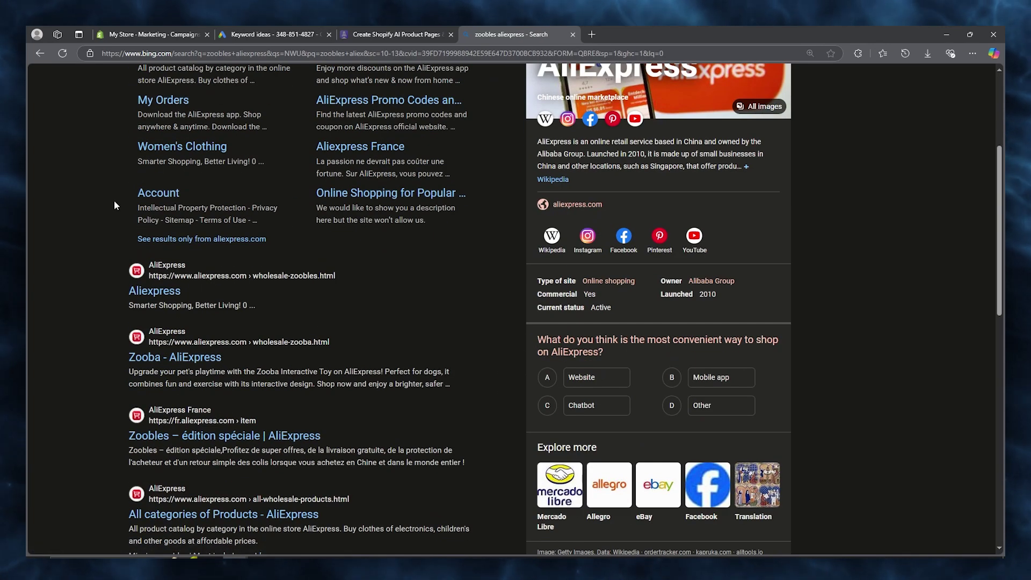
left_click(298, 436)
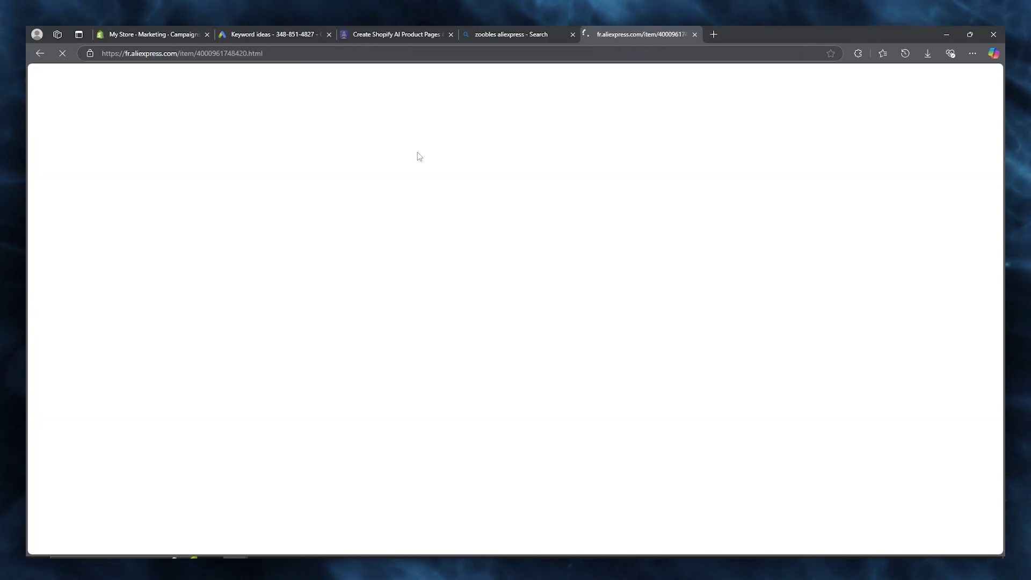
Dismiss the French translation offer and search AliExpress for "zoobles".
left_click(775, 127)
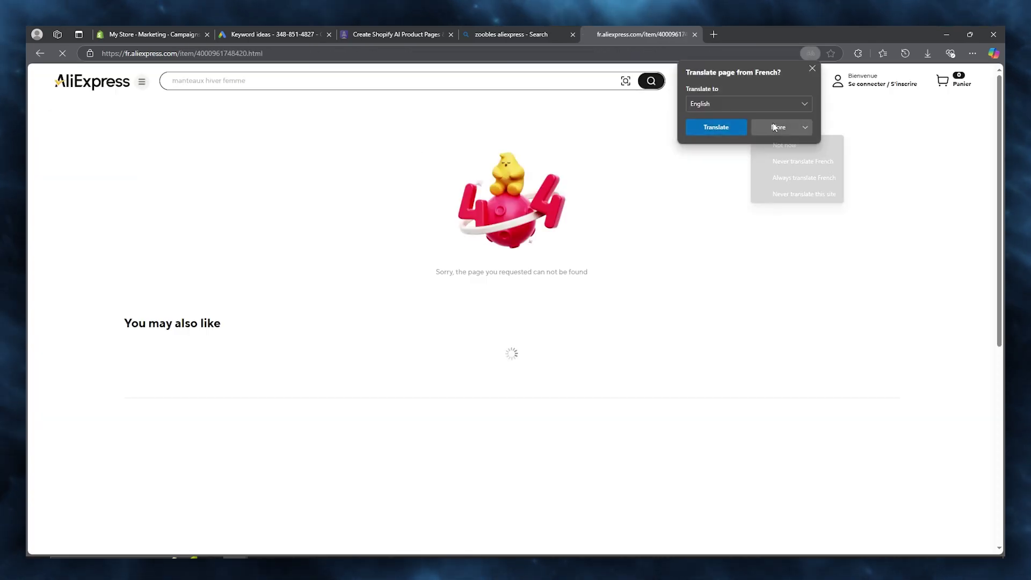
left_click(421, 82)
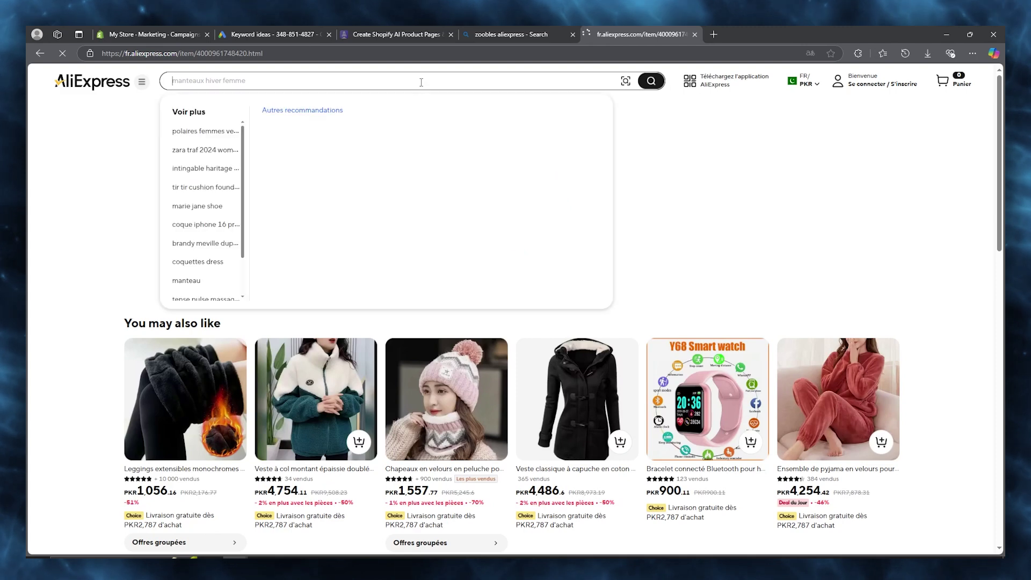
type("zoob")
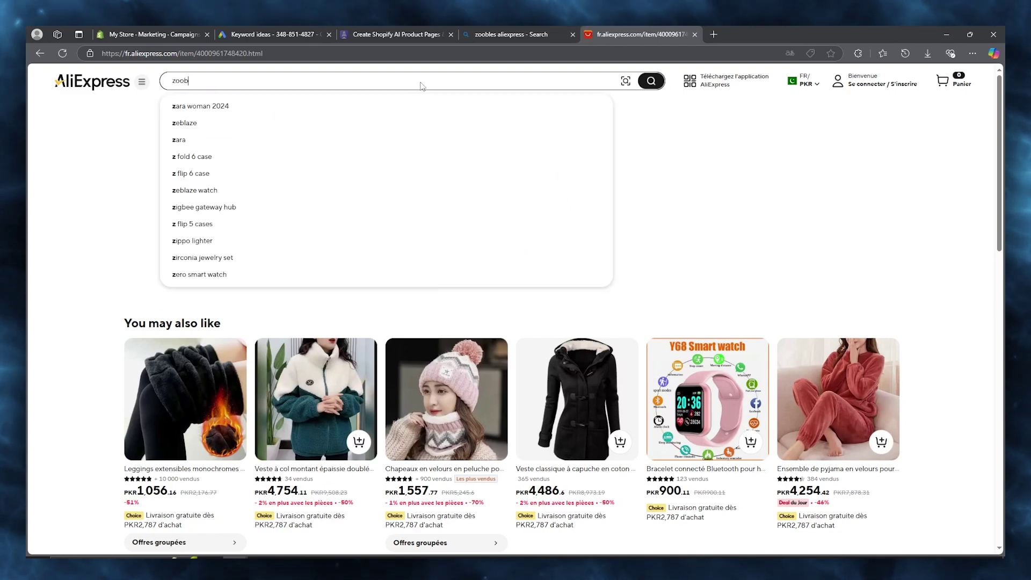
type("les")
key("Return")
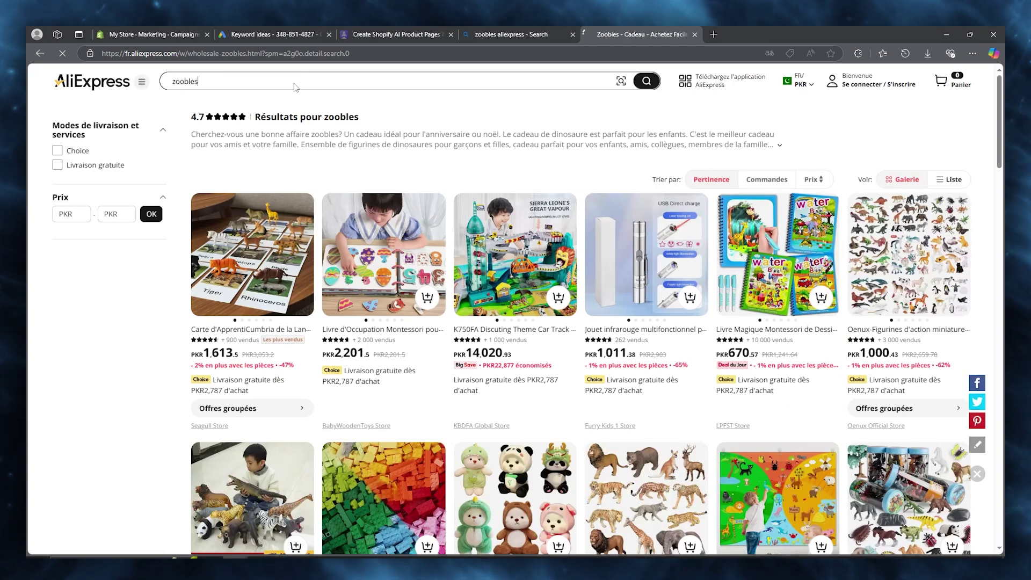
Search AliExpress for "rebrickable" instead, using the matching suggestion.
double_click(168, 87)
type("re")
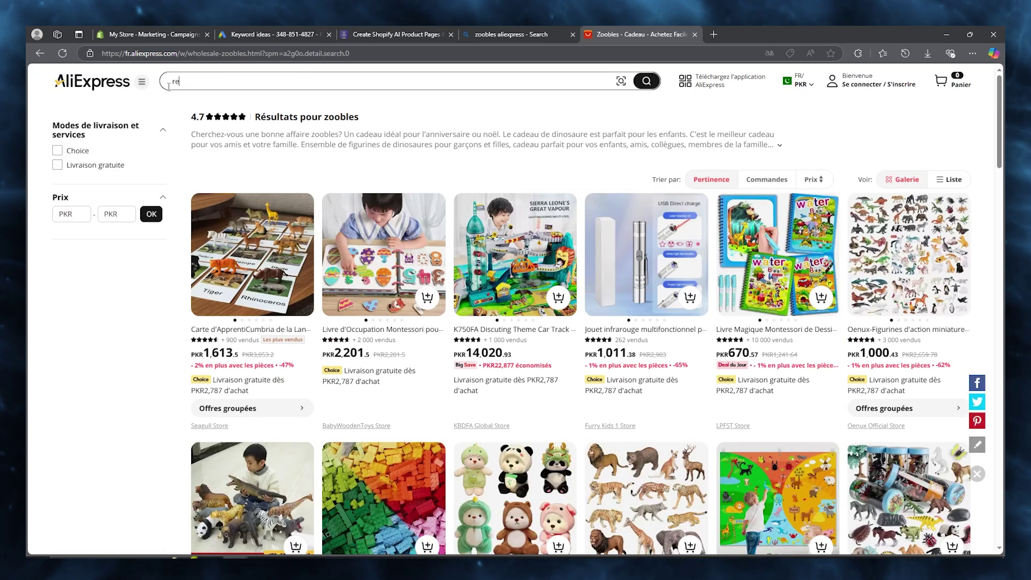
type("bric")
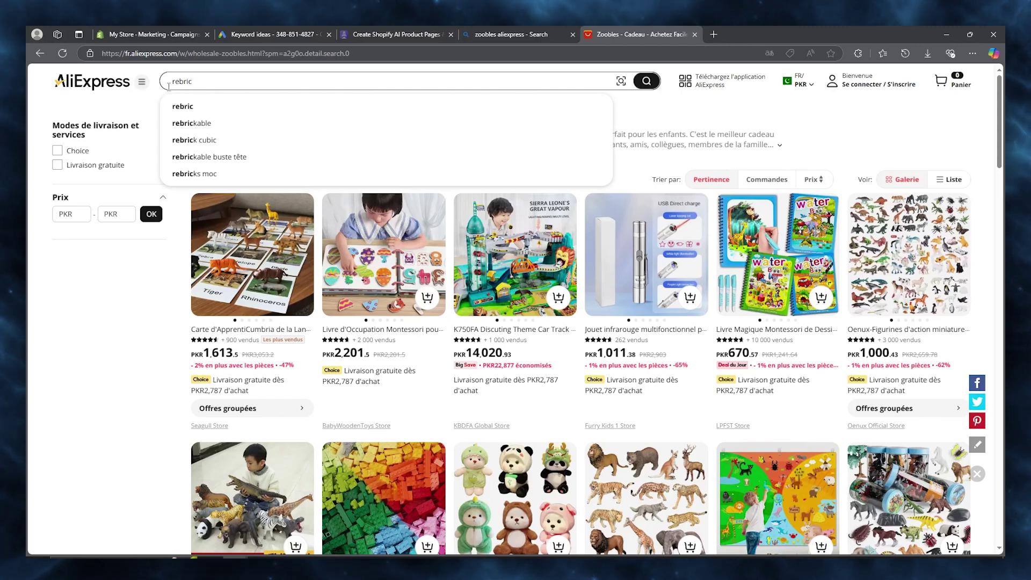
left_click(210, 125)
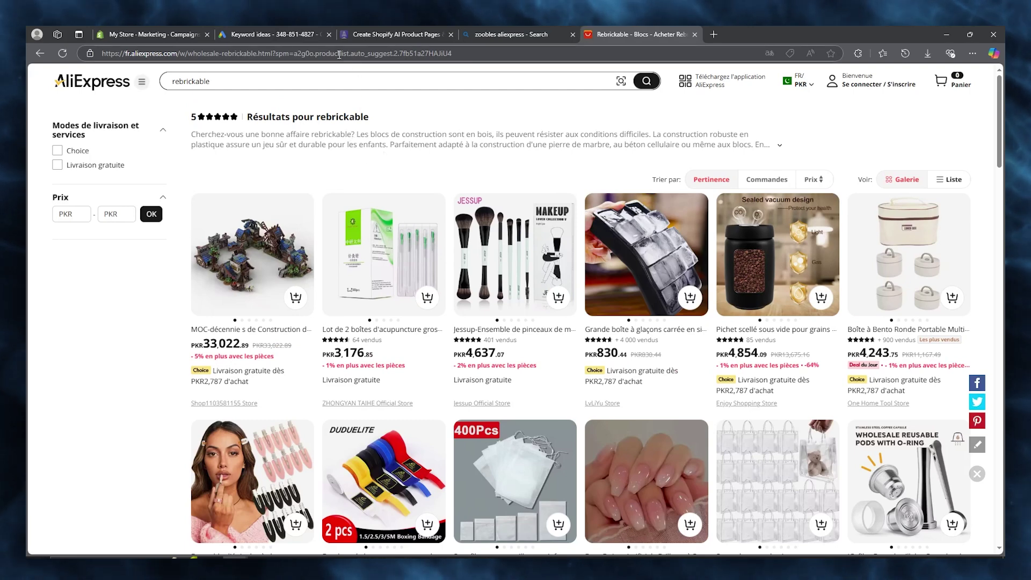
Go to Amazon, search for "zoobles" and copy the link of the Littlest Pet Shop Safari Play Pack.
left_click(338, 54)
type("amazon")
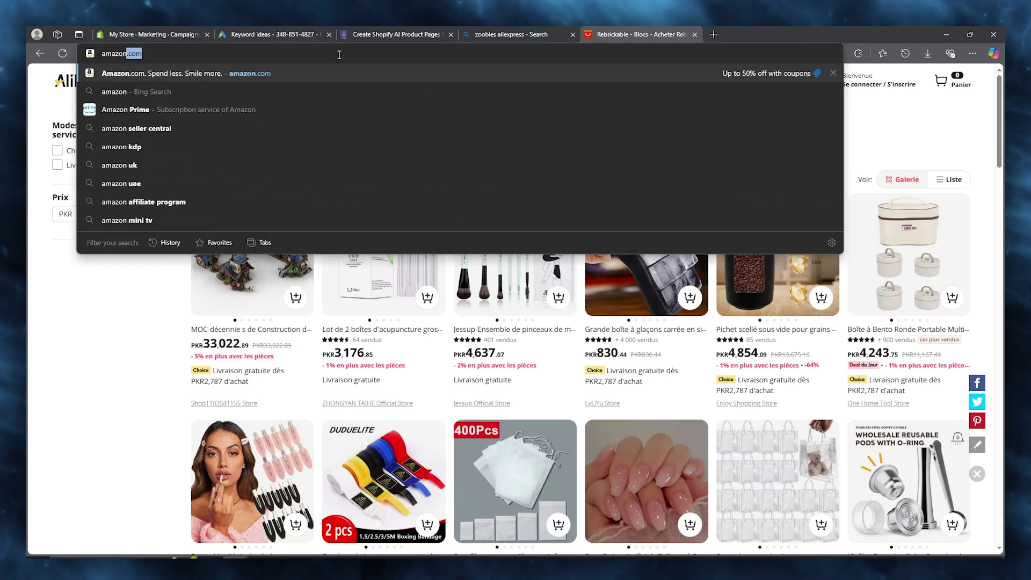
key("Return")
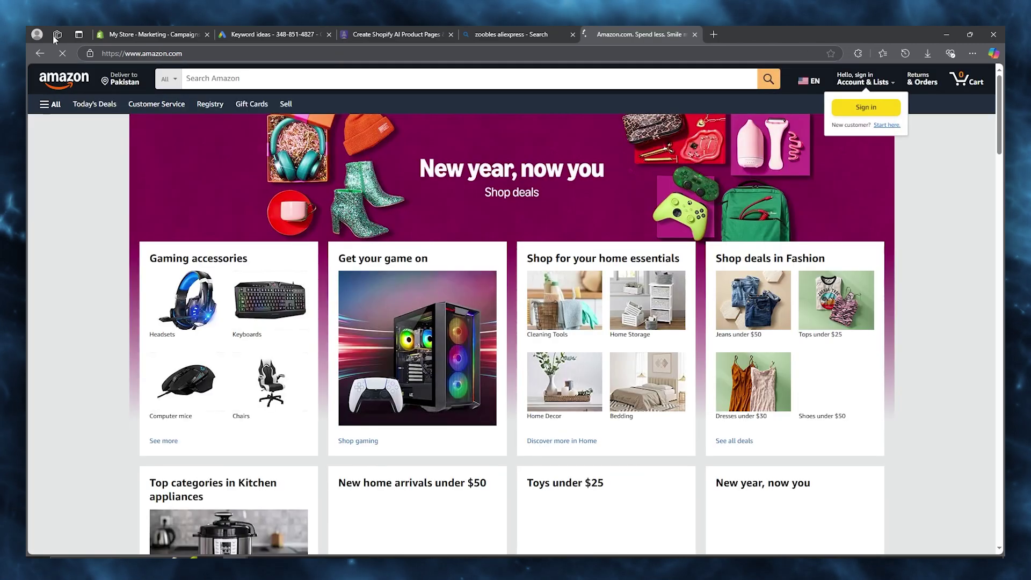
left_click(304, 79)
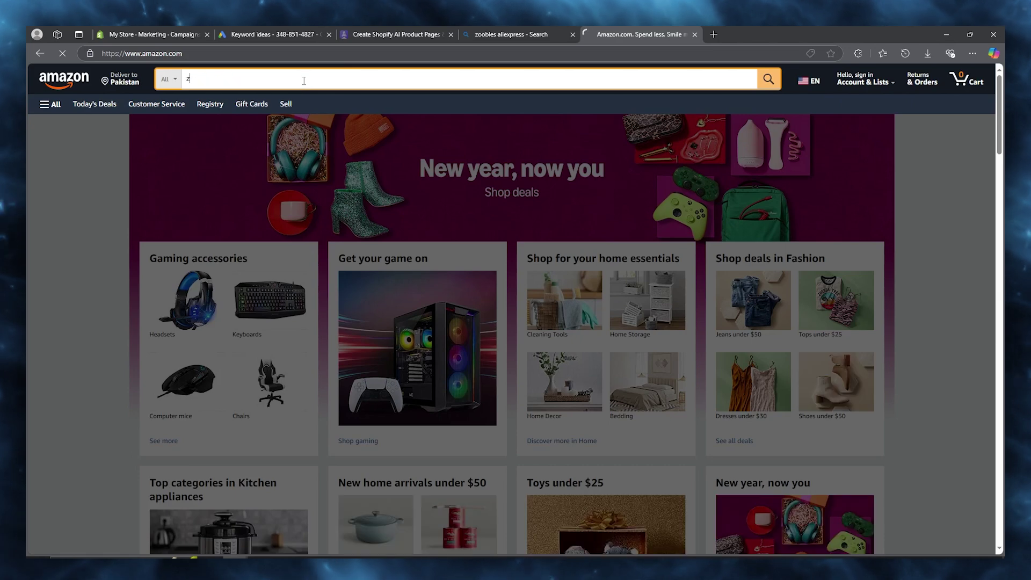
type("zoobles")
key("Return")
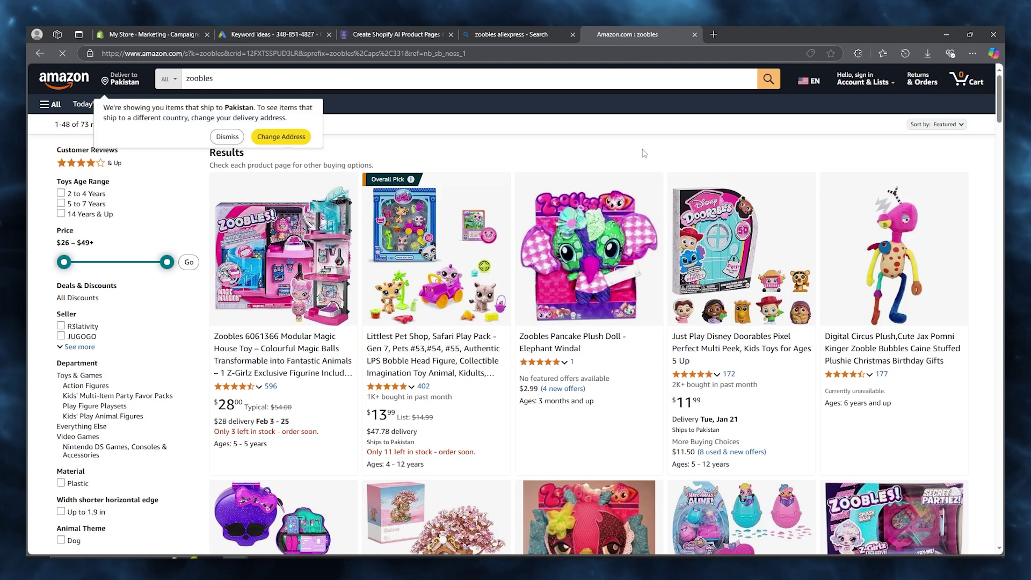
right_click(448, 337)
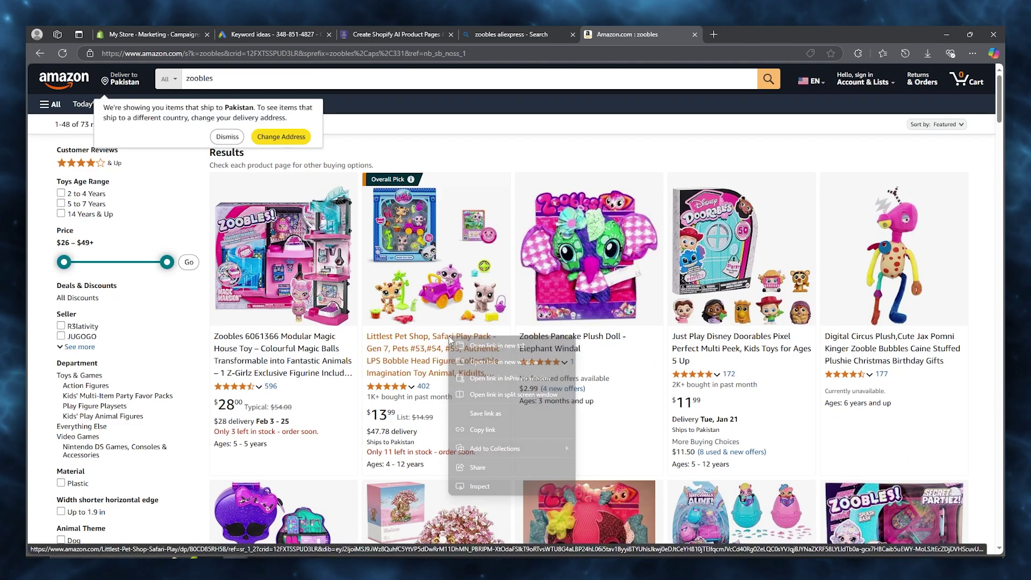
left_click(498, 429)
Switch to PagePilot, open its dashboard and look over the account overview and existing generated products.
left_click(510, 34)
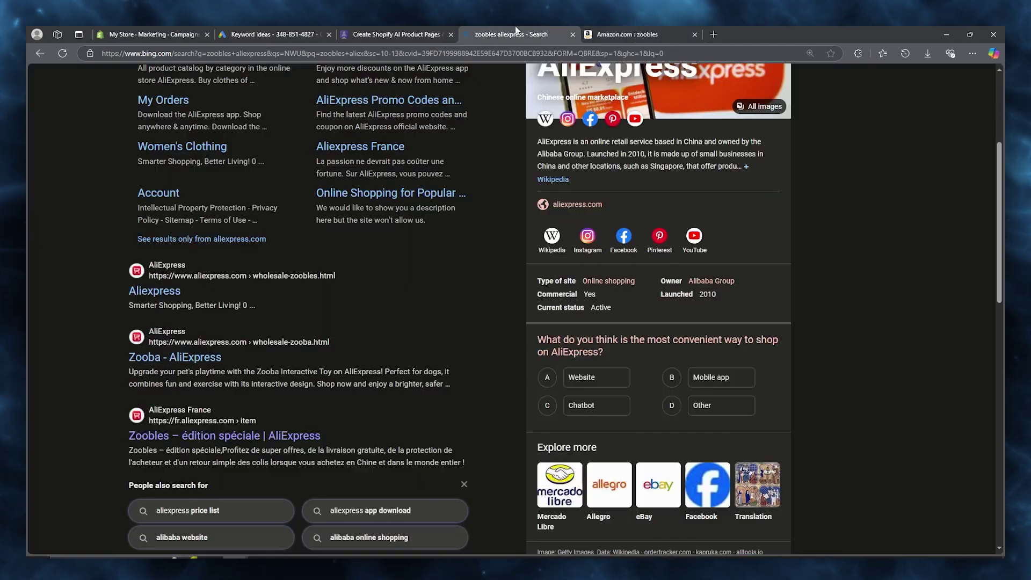
left_click(413, 33)
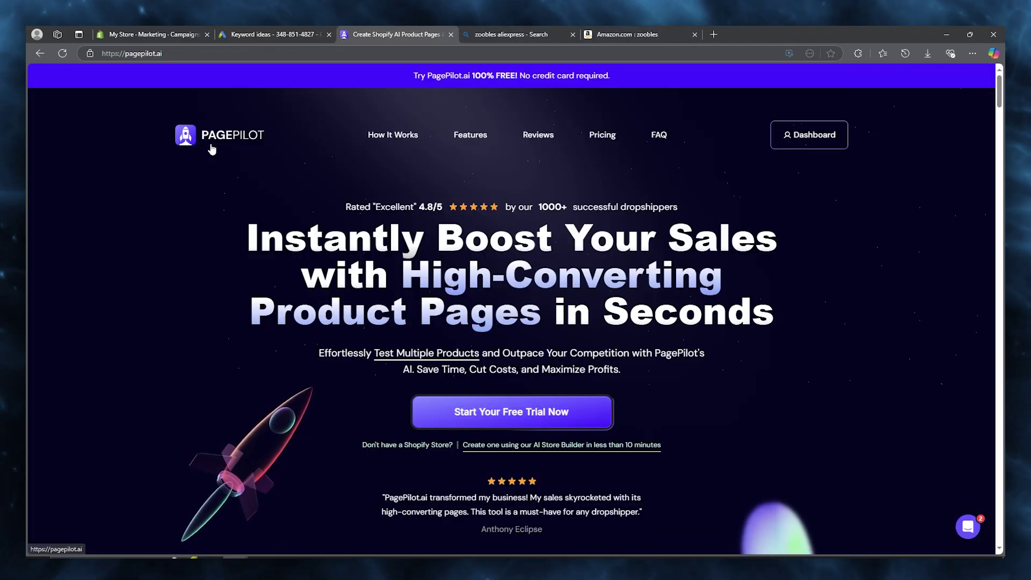
scroll(210, 145, "down", 1)
scroll(210, 150, "up", 1)
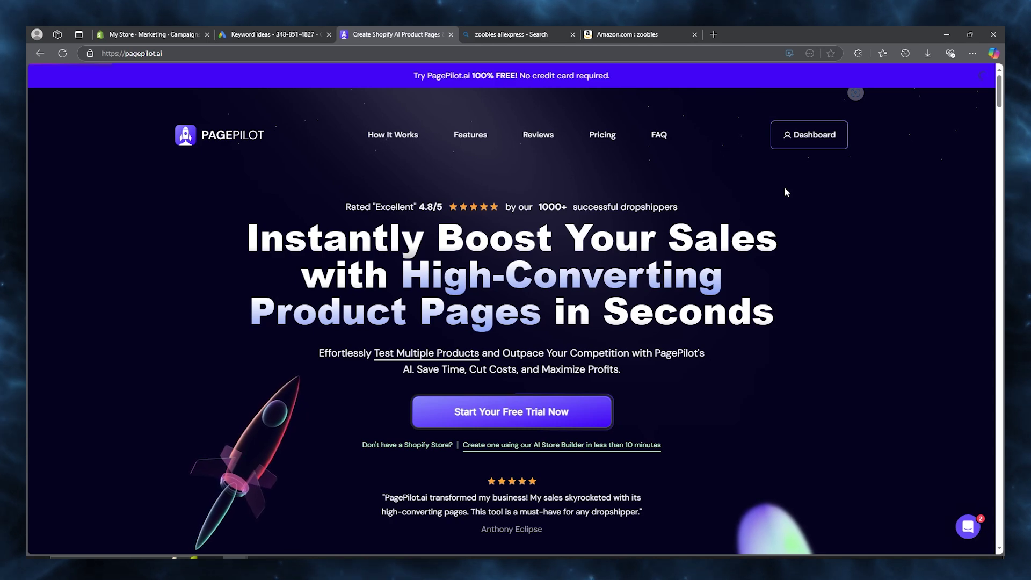
left_click(814, 141)
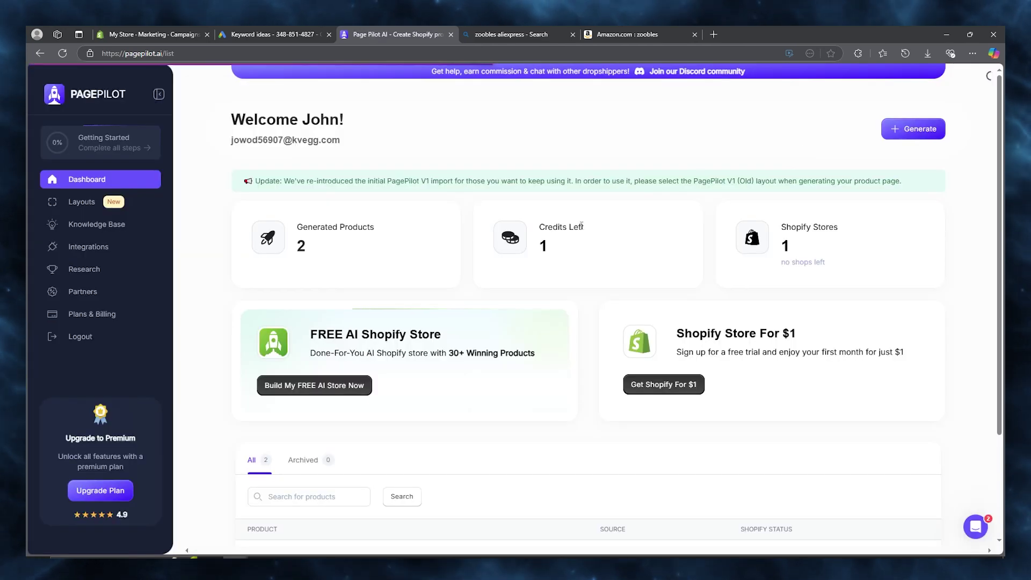
scroll(506, 204, "down", 3)
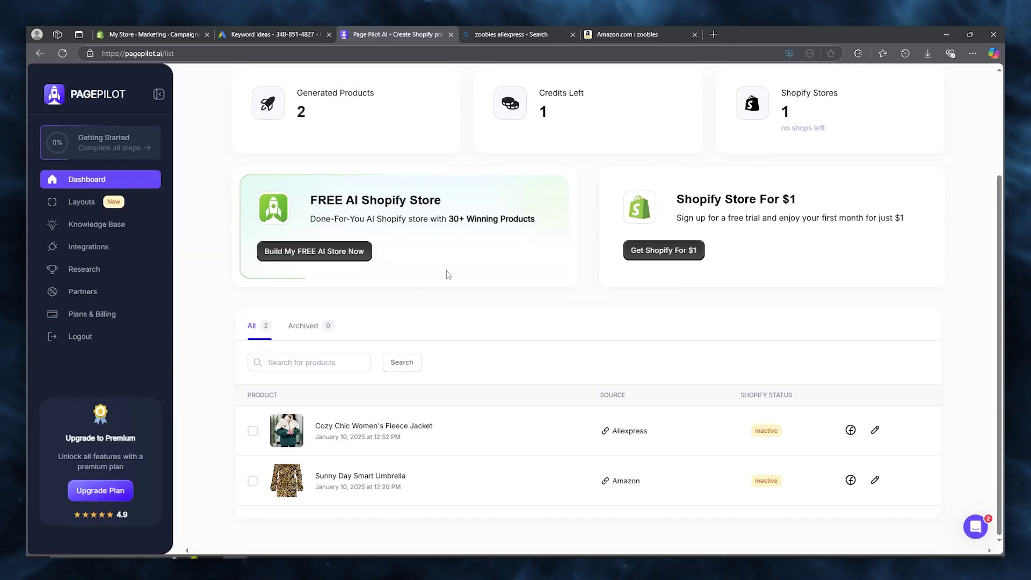
scroll(446, 271, "up", 3)
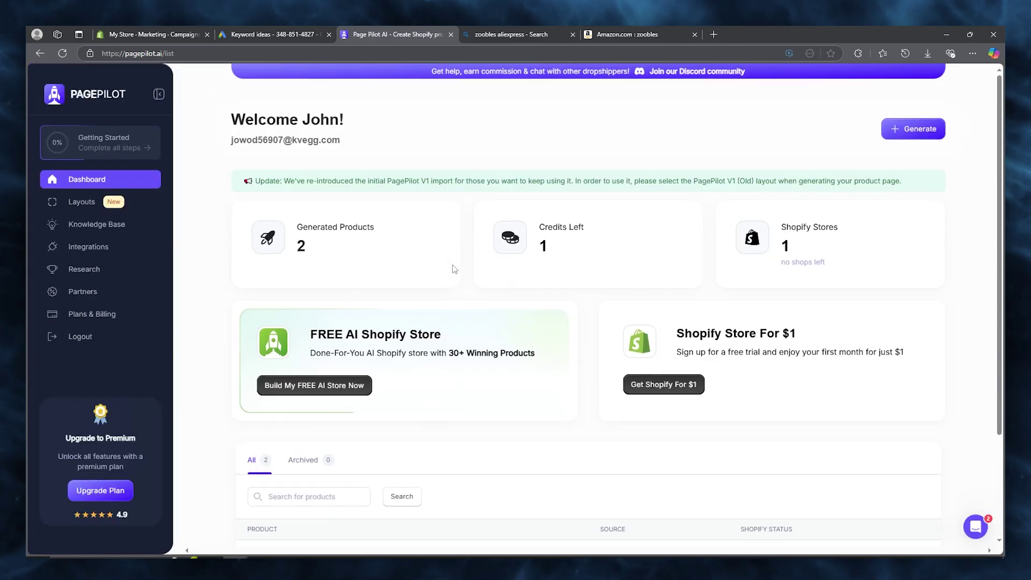
Generate a new English product page in PagePilot from the copied Amazon link of the Littlest Pet Shop Safari Play Pack.
left_click(907, 136)
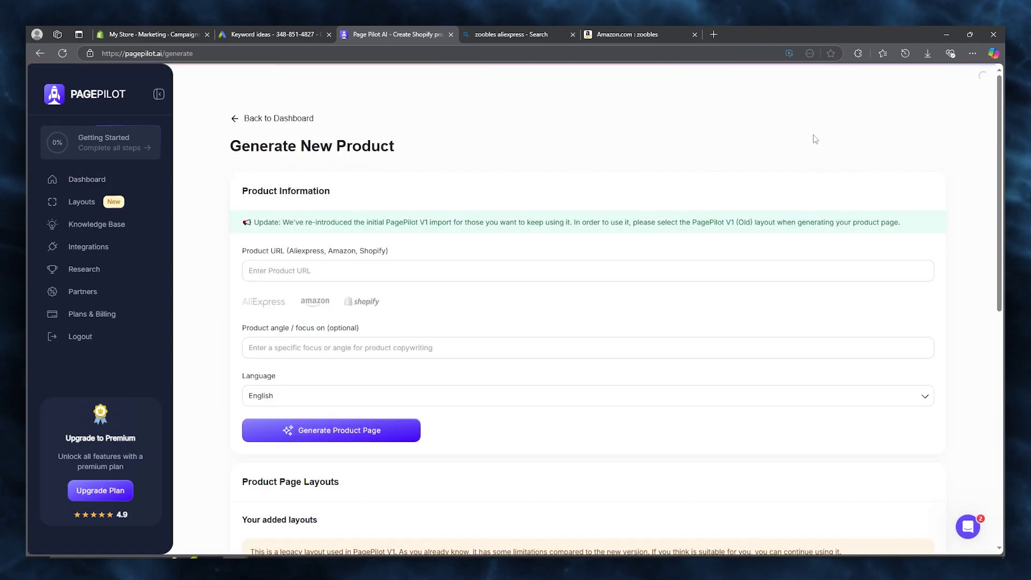
left_click(490, 270)
right_click(491, 270)
left_click(525, 344)
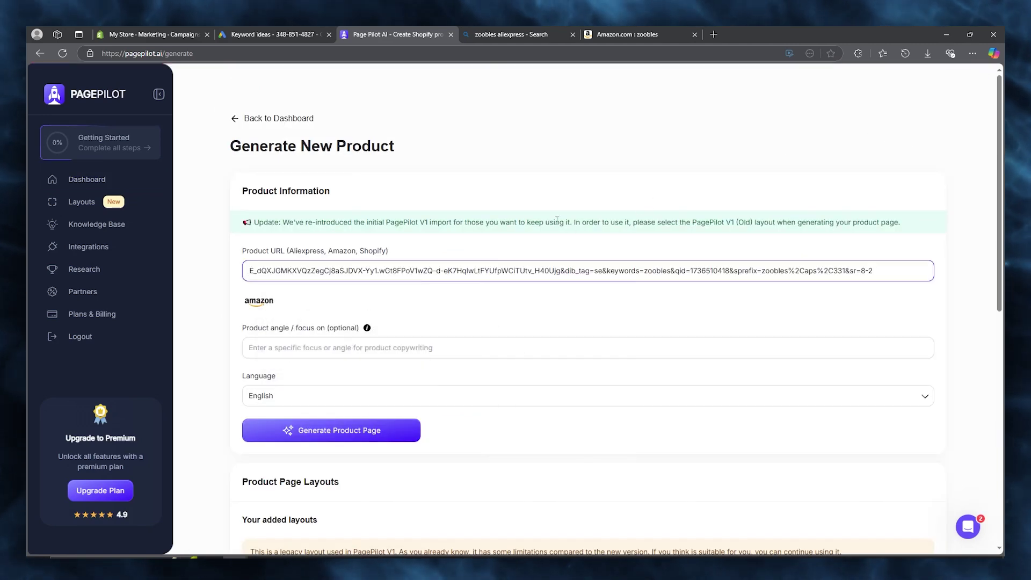
scroll(382, 338, "down", 3)
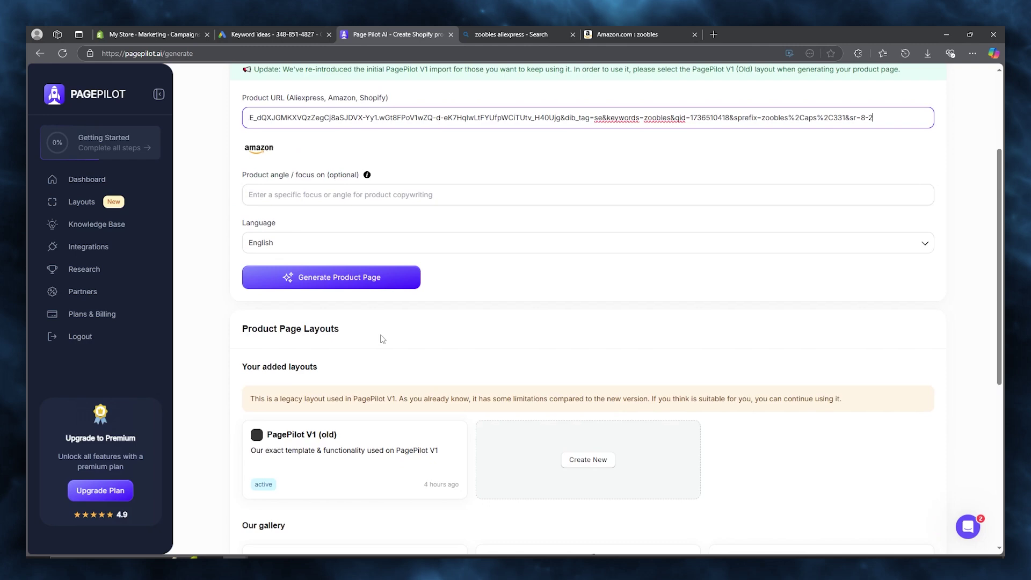
left_click(353, 278)
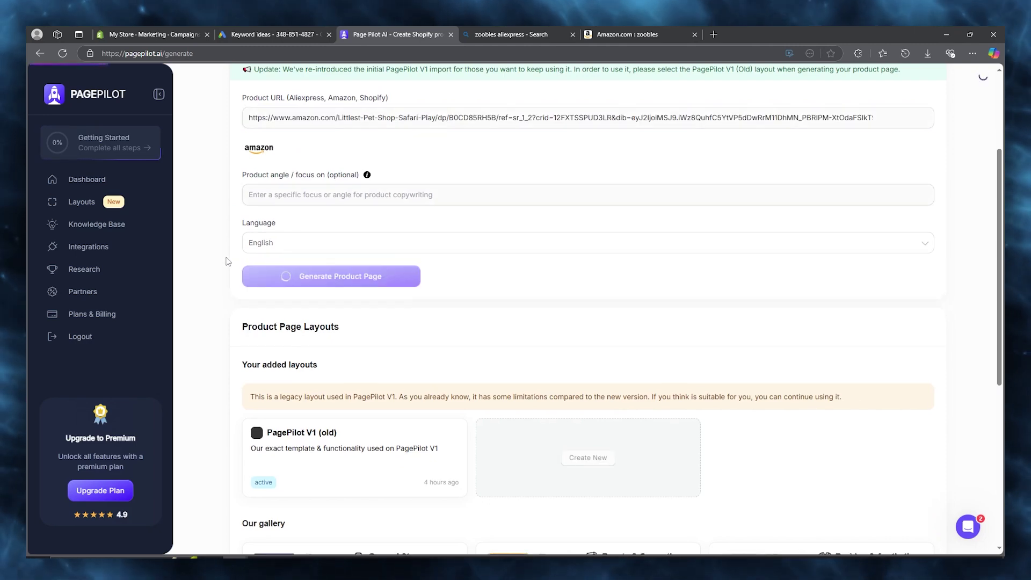
scroll(387, 239, "up", 3)
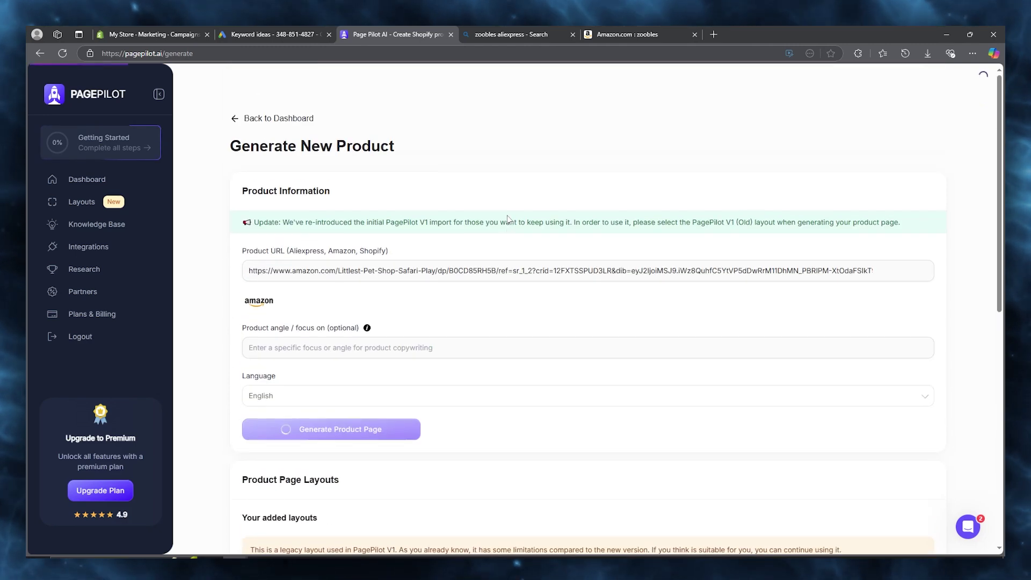
Close the "zoobles aliexpress" search page and look through further toy keywords in Google Ads Keyword Planner.
left_click(573, 34)
left_click(274, 34)
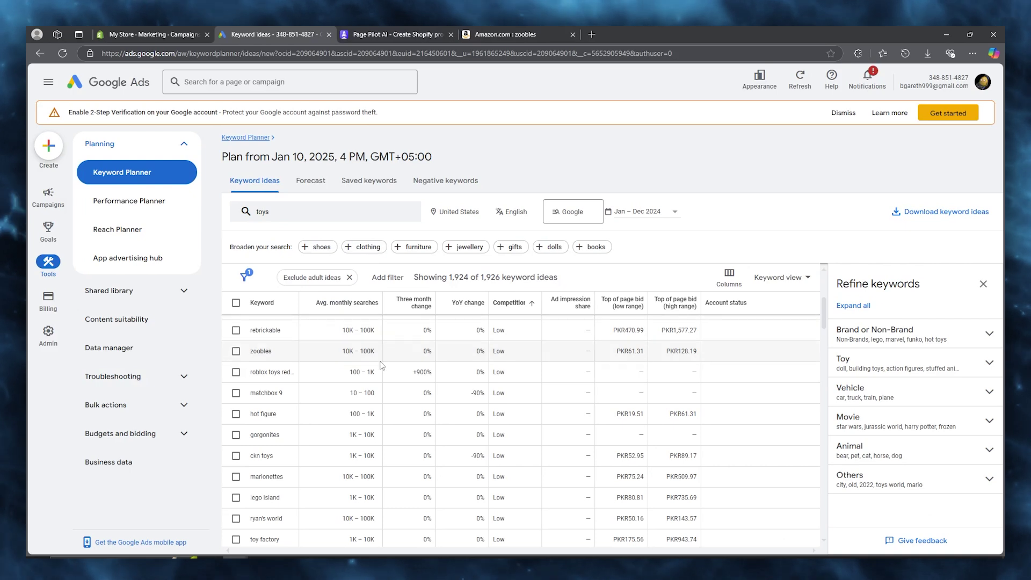
scroll(382, 365, "down", 5)
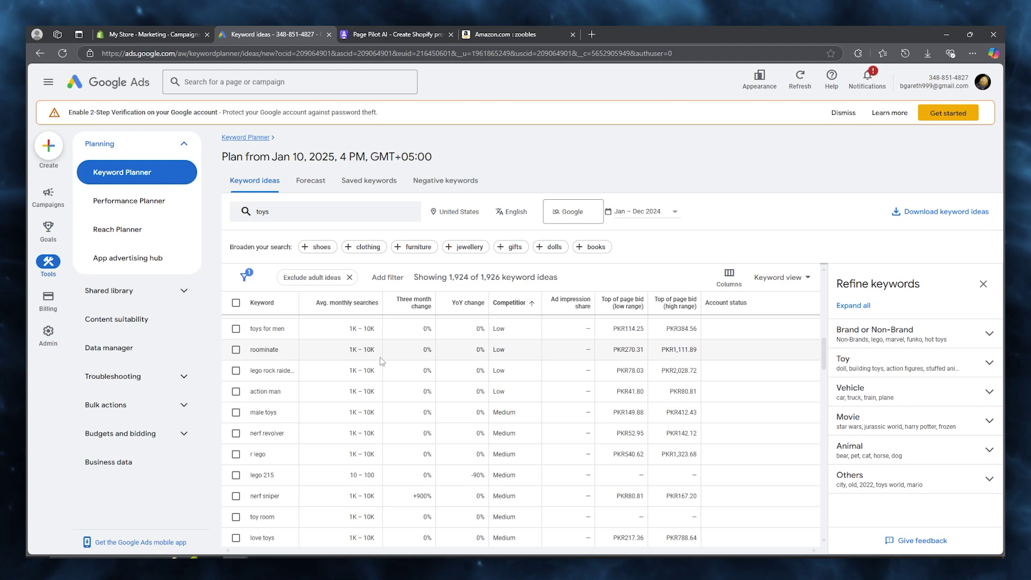
Switch to the Shopify admin and open a blank new-product form, ready at its title.
left_click(152, 31)
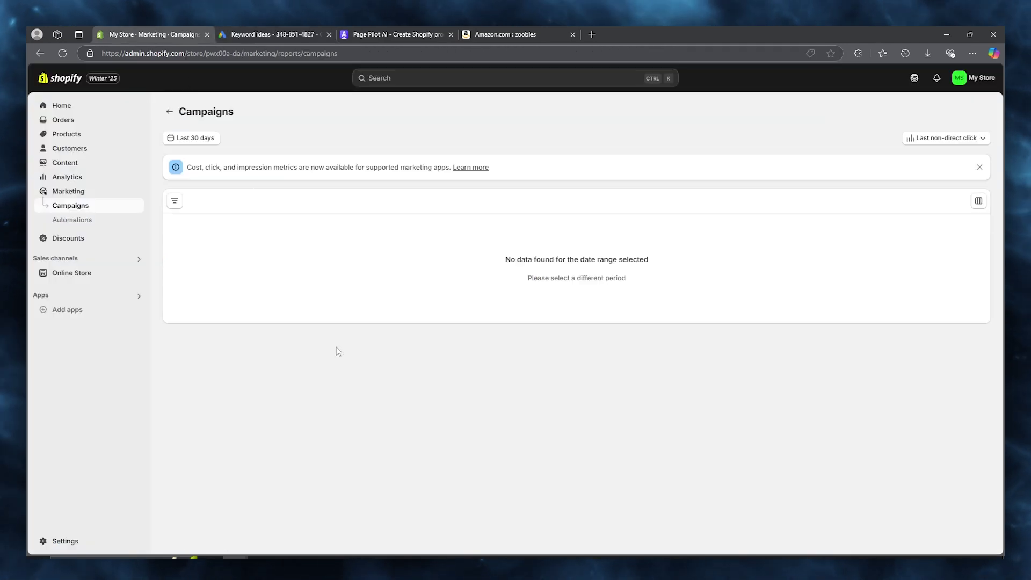
left_click(97, 133)
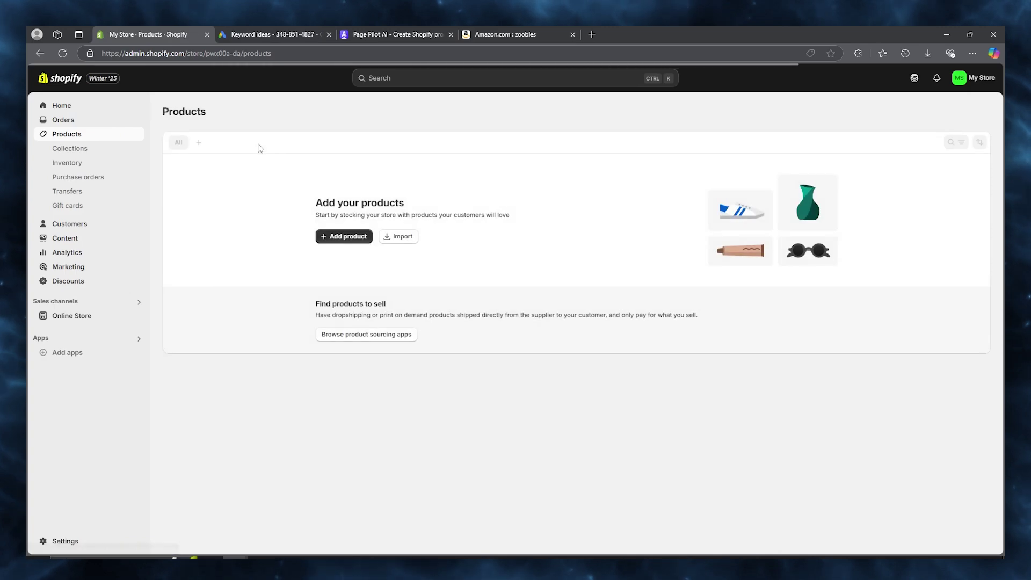
left_click(332, 238)
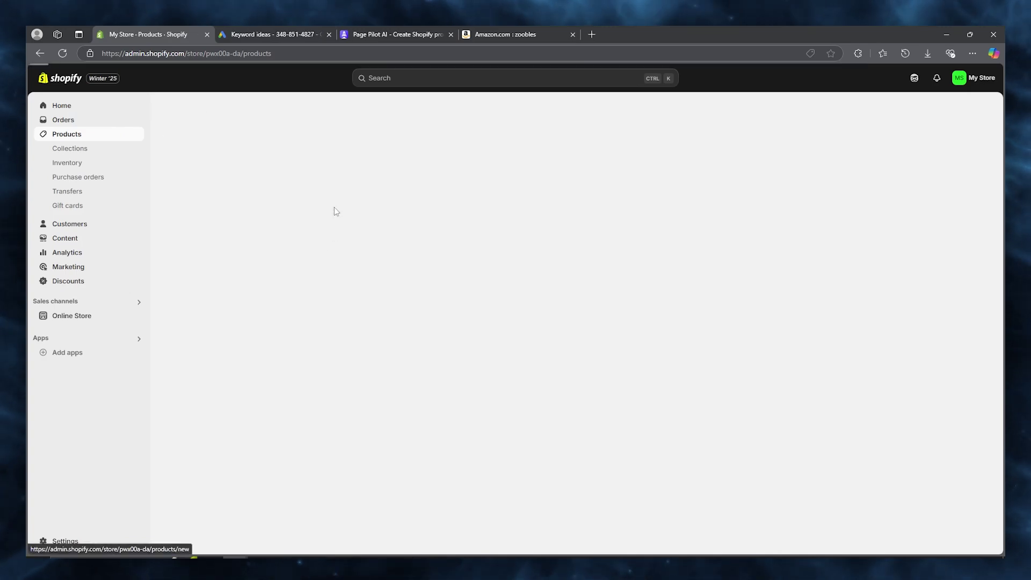
left_click(397, 160)
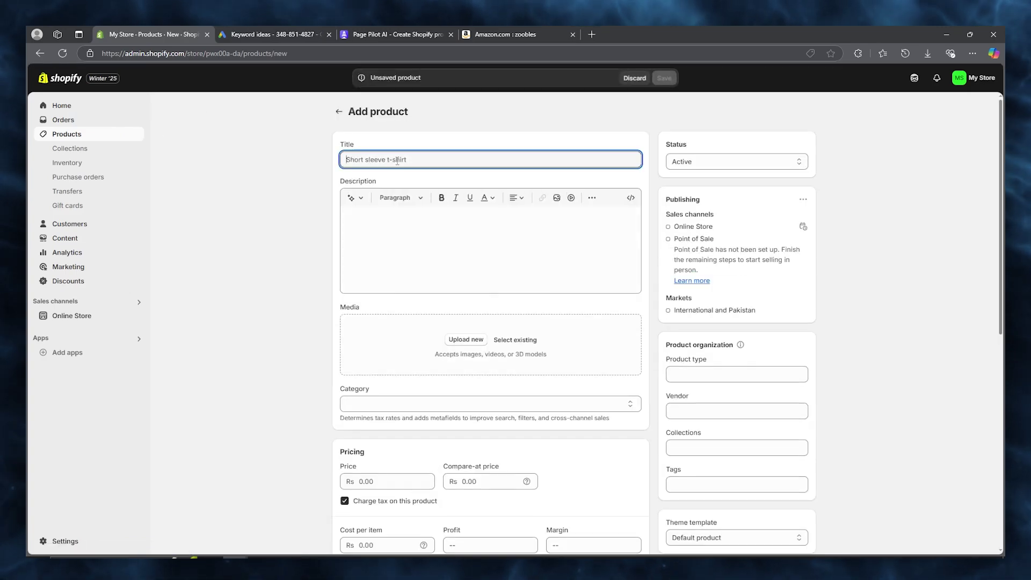
Return to PagePilot, dismiss the upgrade offers and review the product page generated for the Littlest Pet Shop set.
left_click(503, 34)
left_click(409, 31)
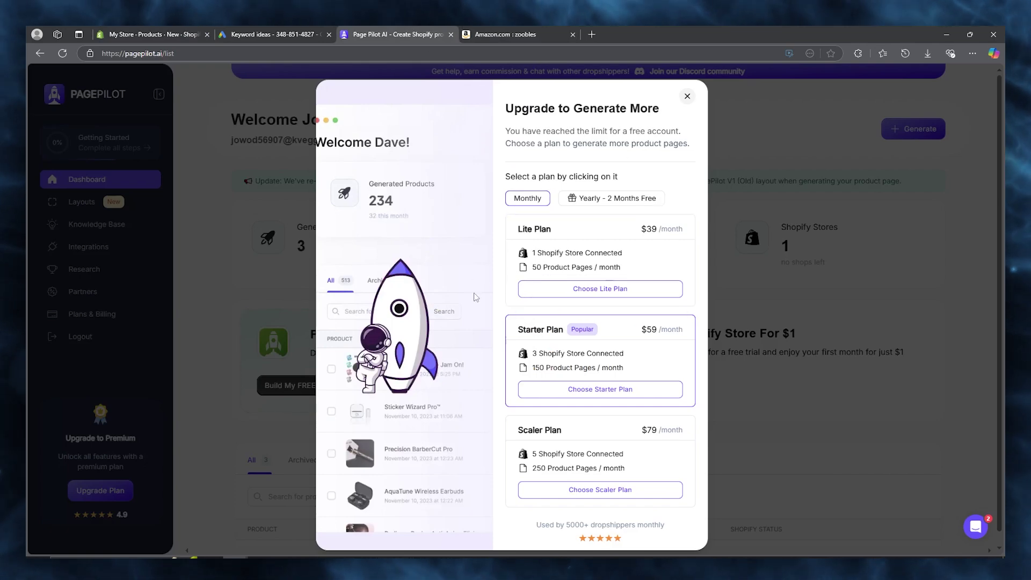
left_click(688, 97)
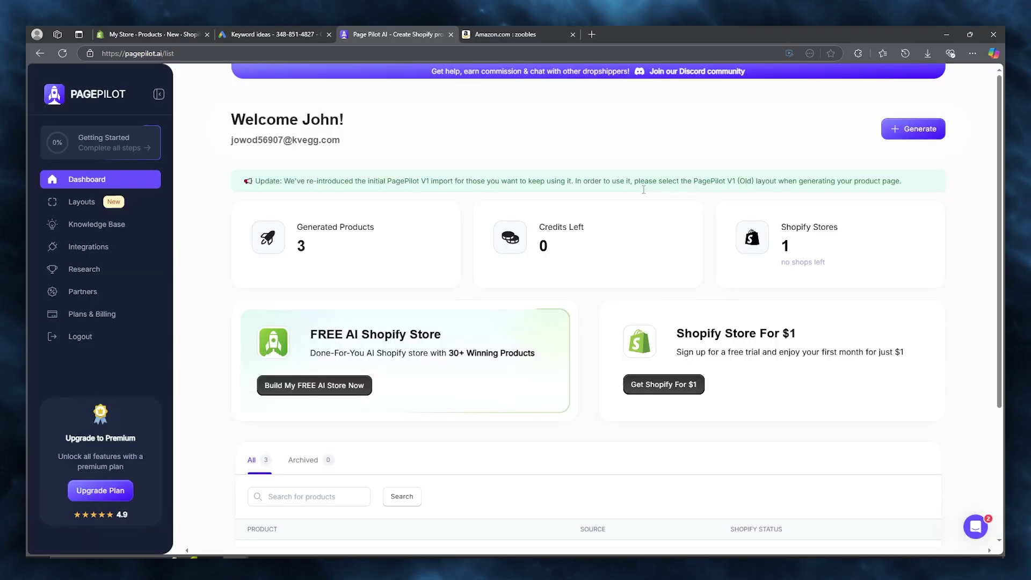
scroll(525, 271, "down", 3)
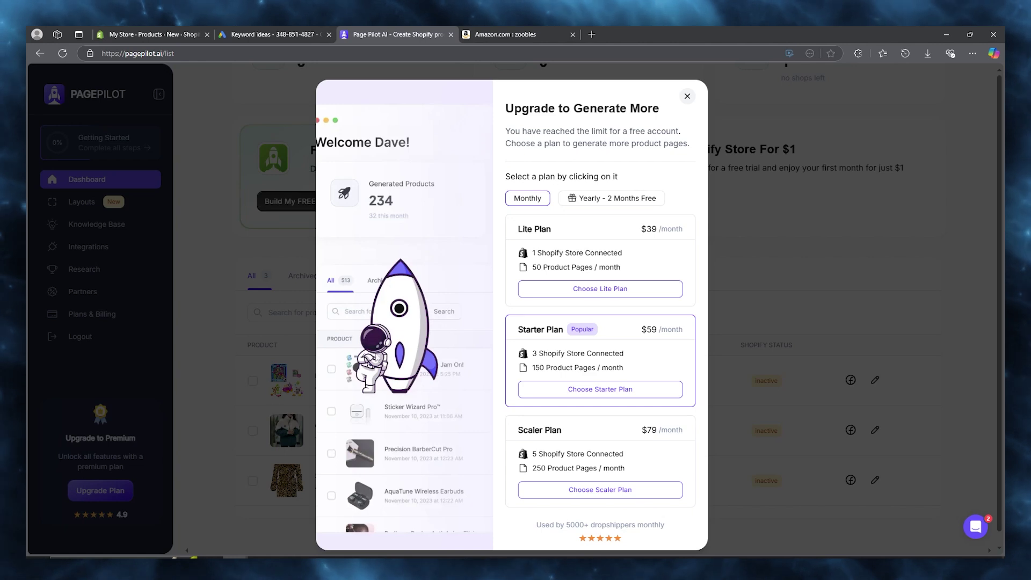
left_click(686, 96)
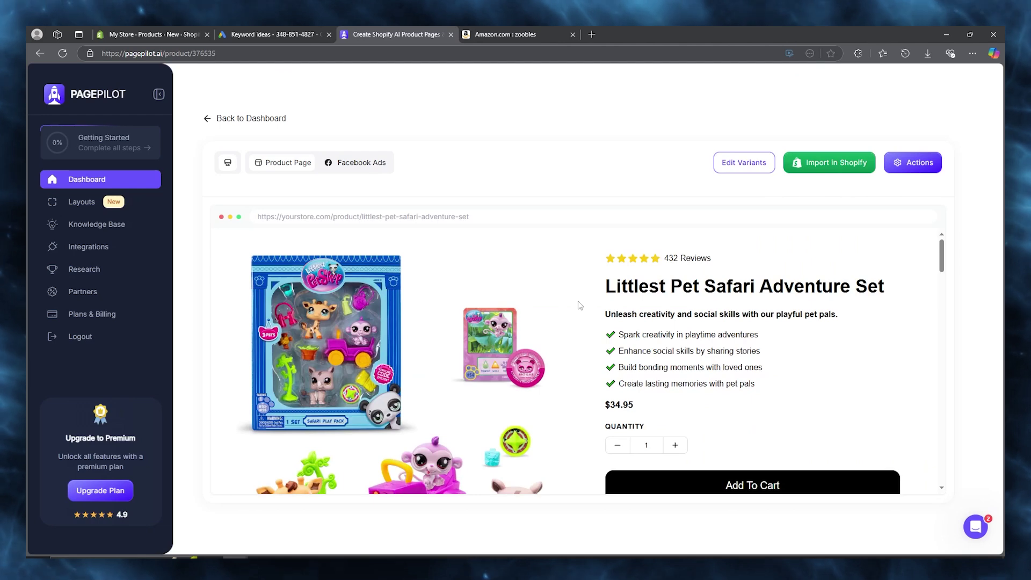
scroll(607, 301, "down", 1)
scroll(623, 300, "up", 1)
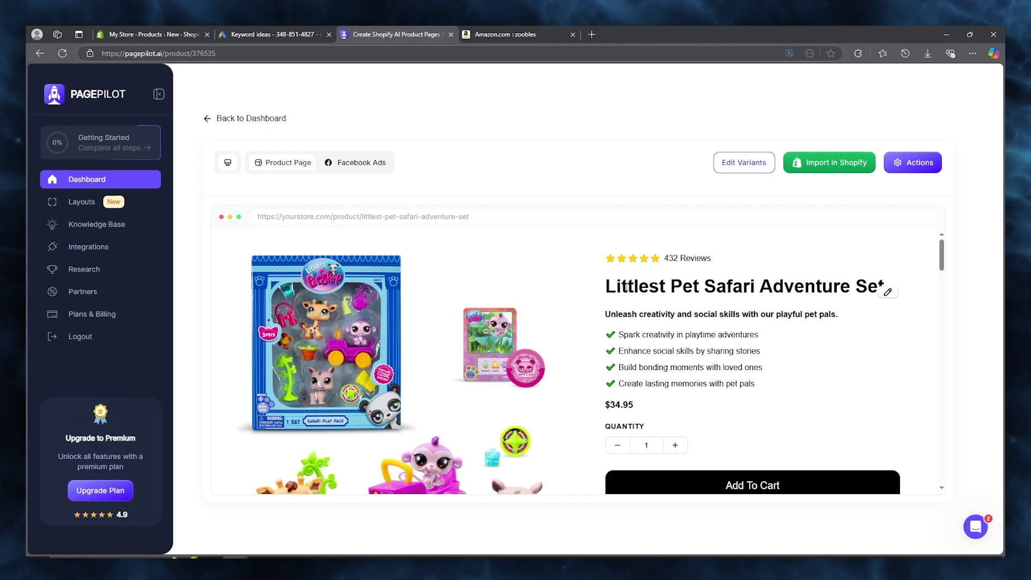
Switch to the Shopify new-product form and title the product "Zoobles Pet Safari Toy Set".
left_click(258, 34)
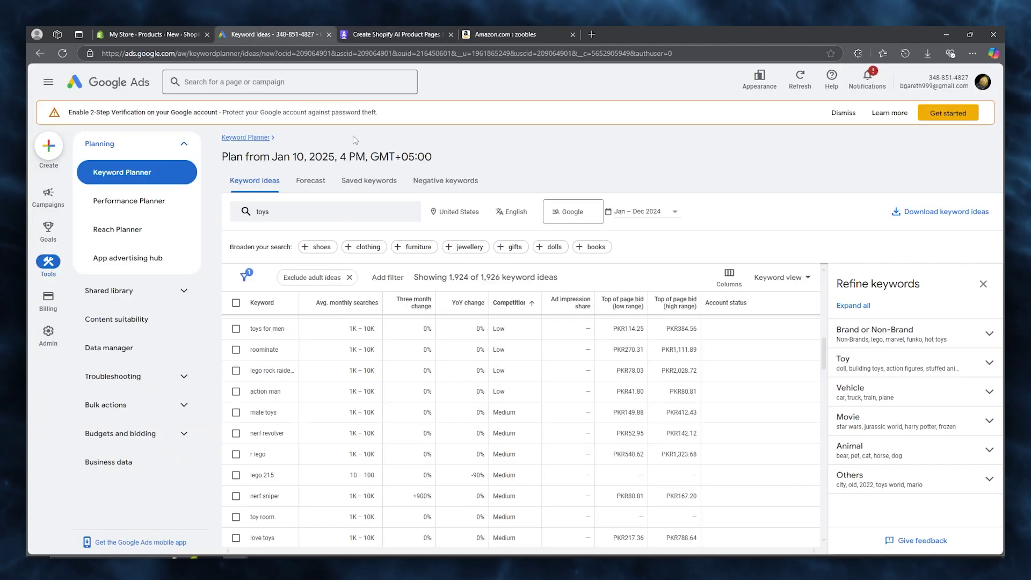
left_click(155, 33)
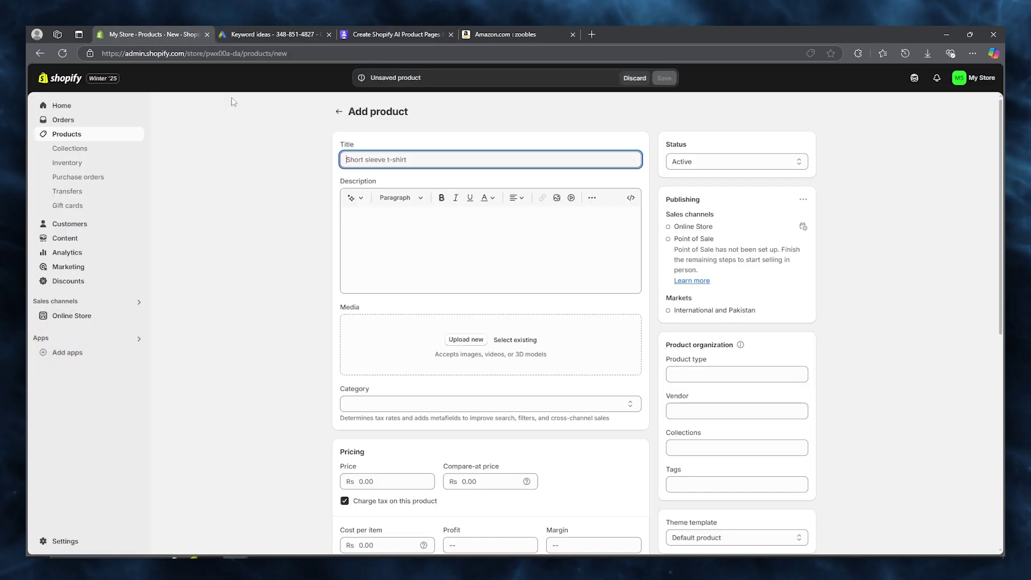
left_click(420, 155)
type("Zoobles Pet Safari Toy Set")
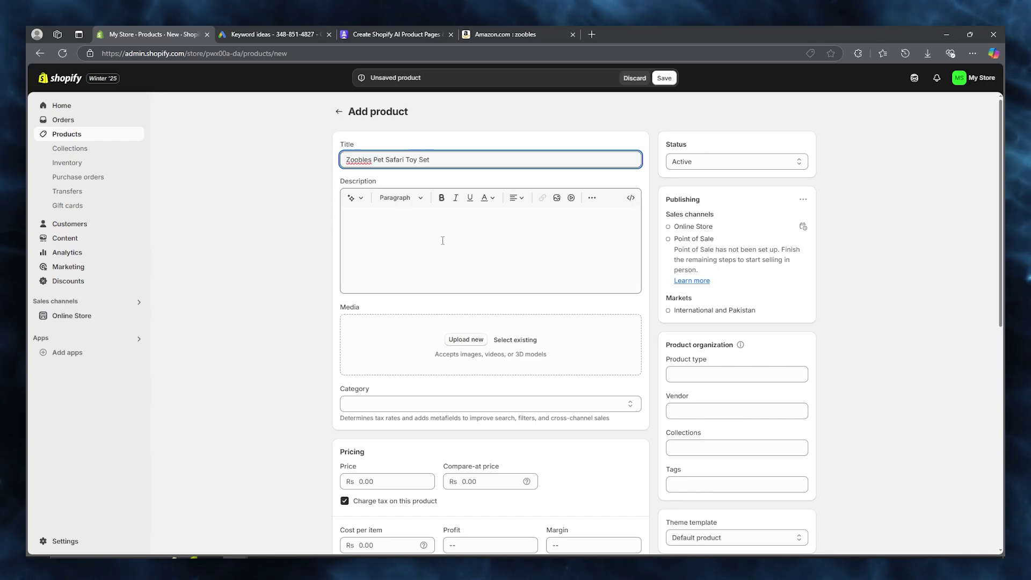
Copy the tagline and four checkmarked benefit lines from the PagePilot product page for use as the product description.
left_click(443, 240)
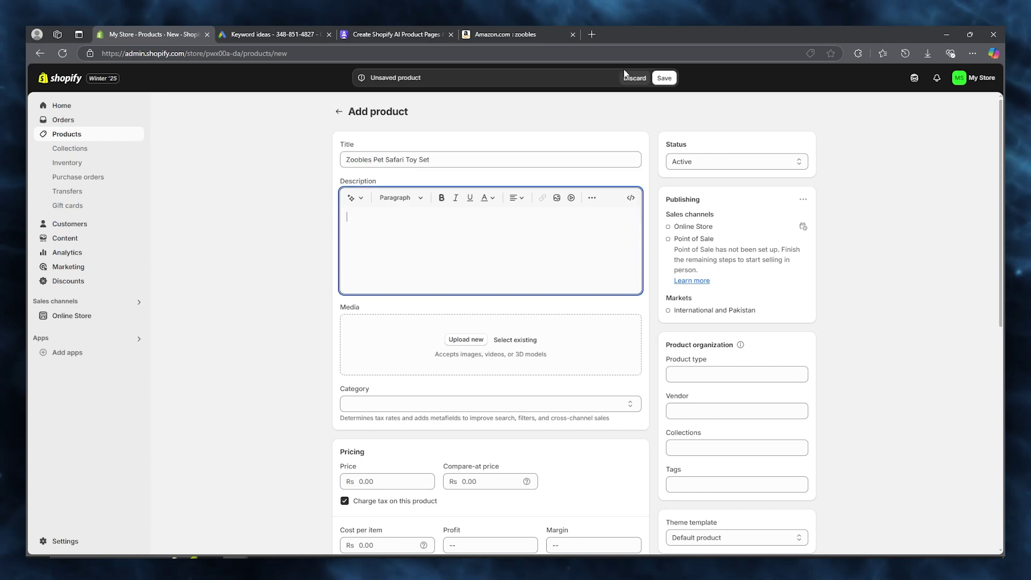
left_click(522, 33)
left_click(271, 34)
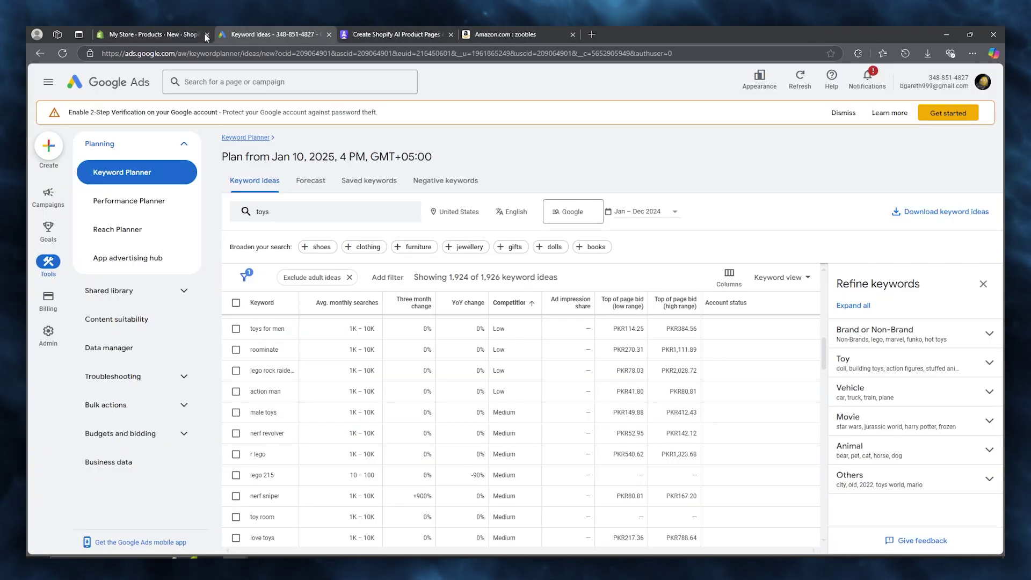
left_click(387, 30)
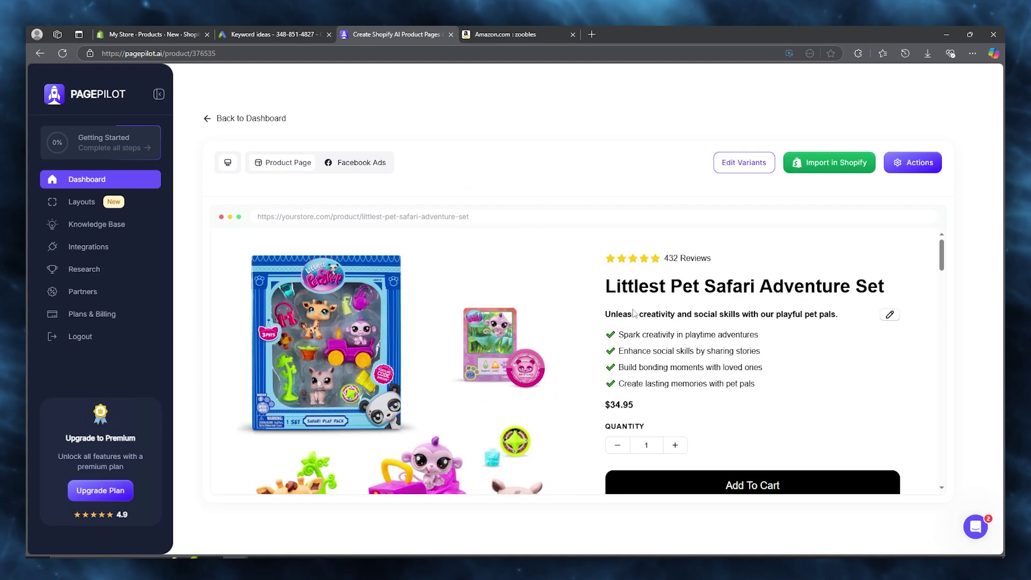
left_click_drag(603, 318, 754, 384)
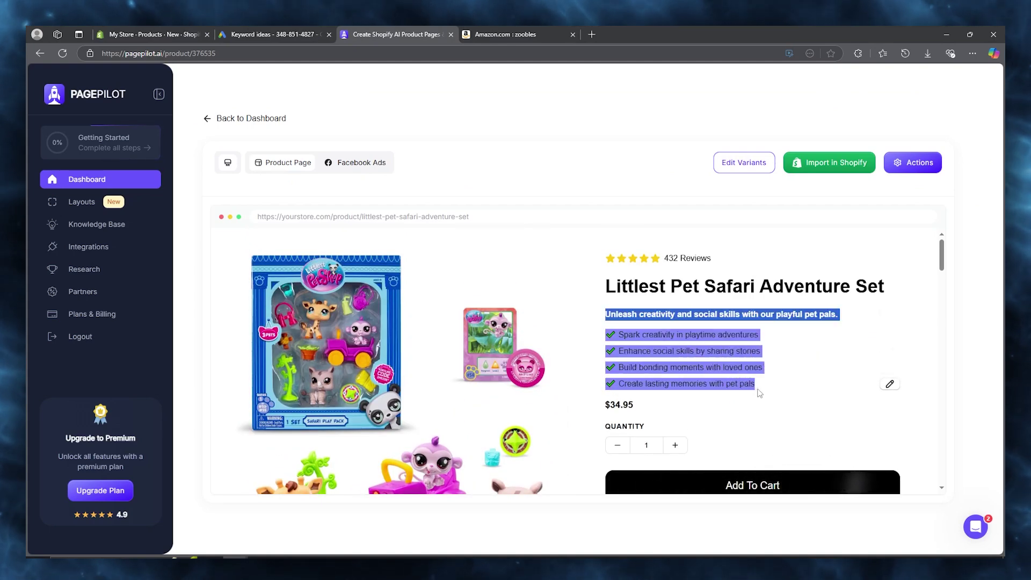
right_click(695, 367)
left_click(722, 372)
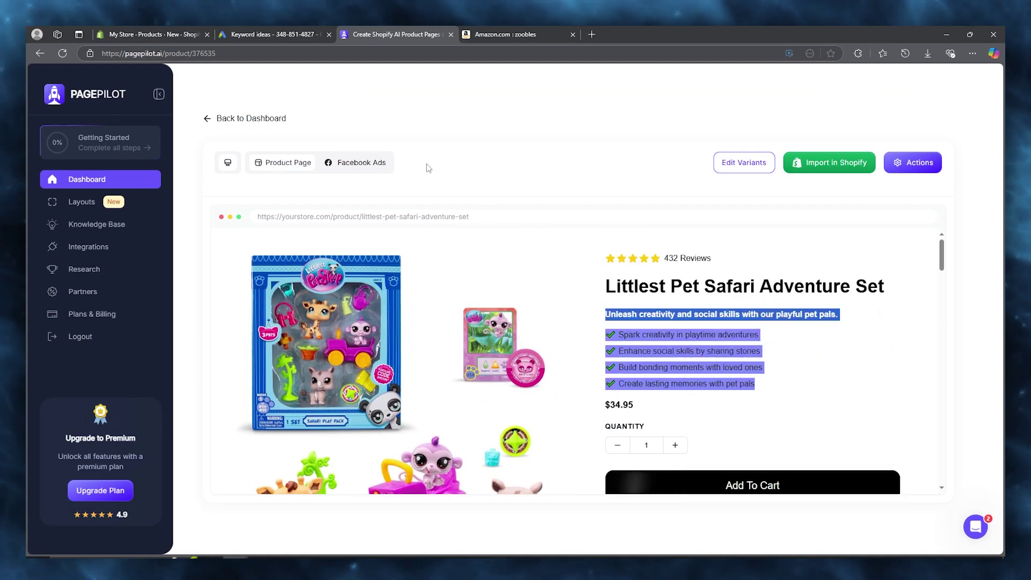
Paste the copied tagline and benefit lines into the Shopify product description and check the pasted content.
left_click(154, 34)
right_click(375, 211)
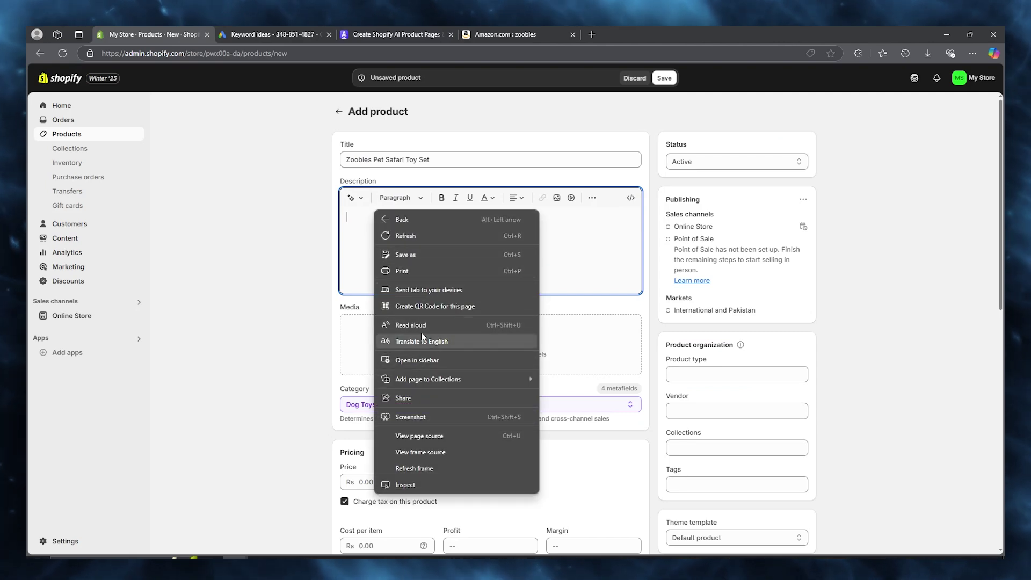
left_click(570, 234)
right_click(570, 239)
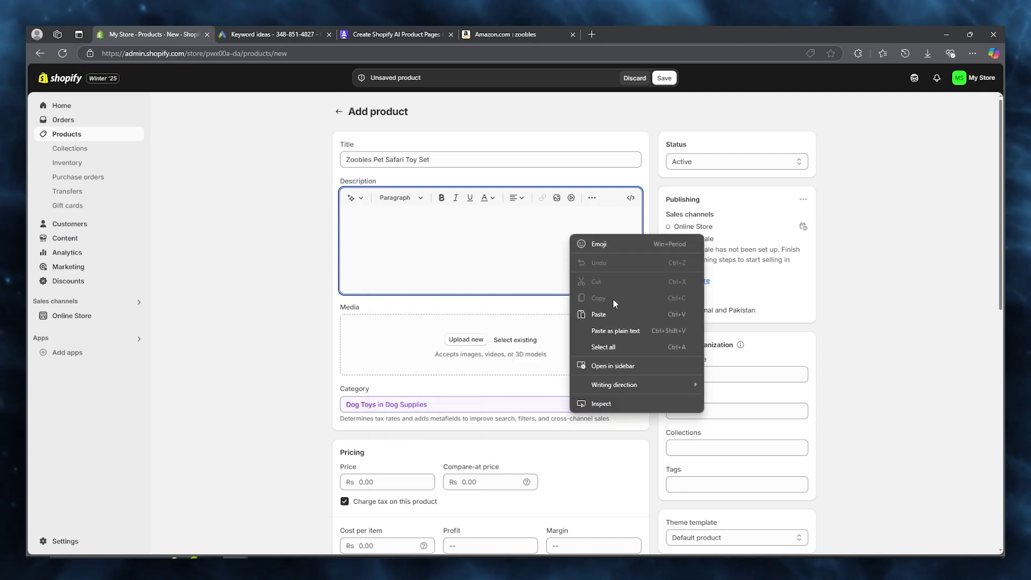
left_click(590, 312)
scroll(454, 288, "up", 5)
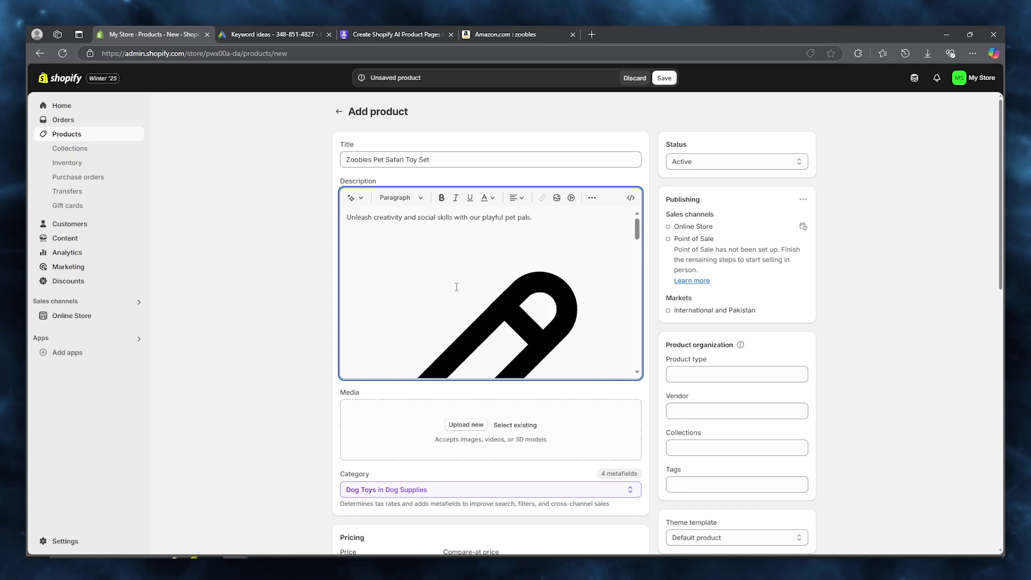
scroll(393, 274, "down", 5)
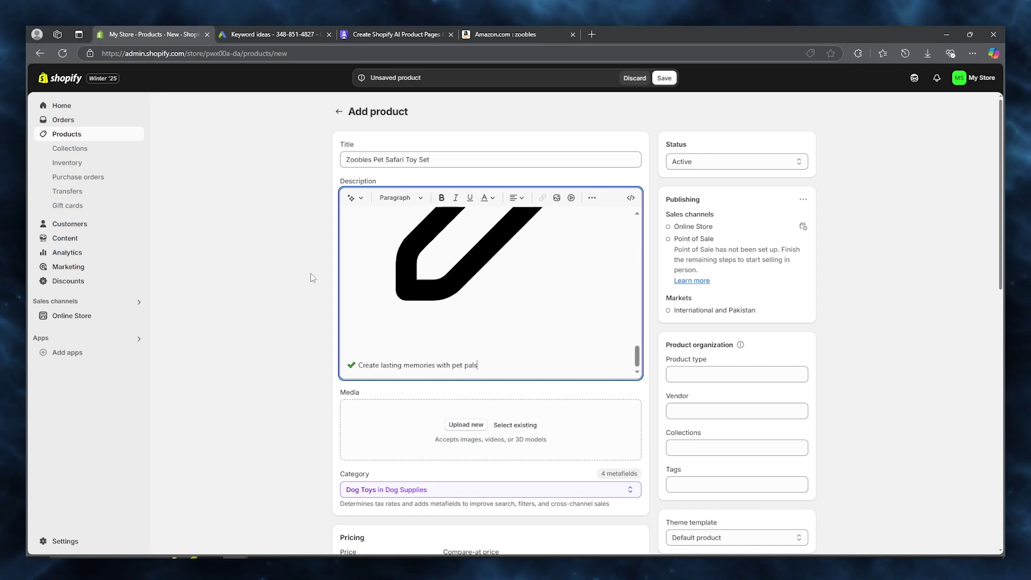
Save the main Littlest Pet Shop image from the PagePilot product page as a JPEG and return to the Shopify product form.
scroll(310, 277, "down", 4)
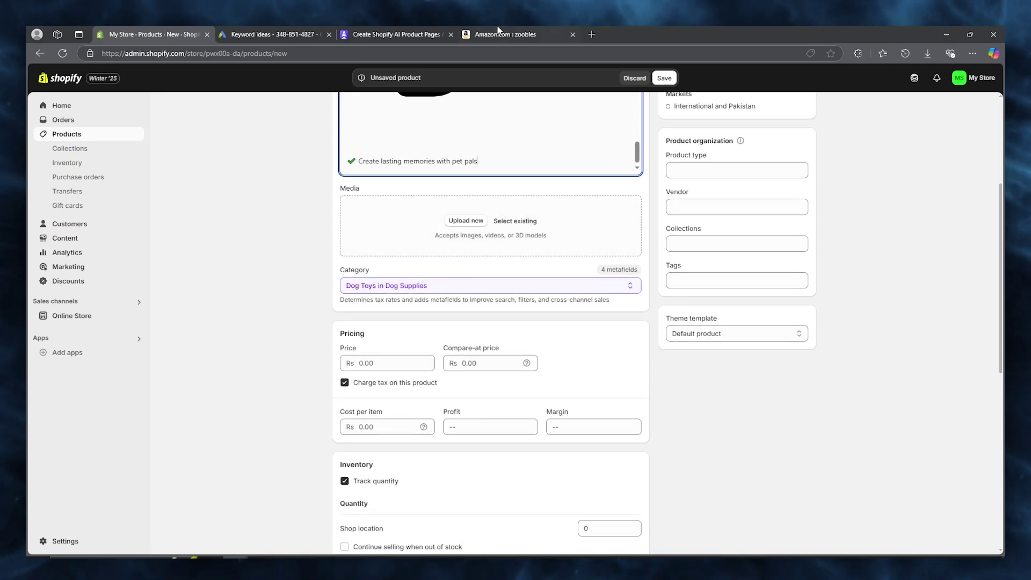
left_click(498, 32)
left_click(398, 34)
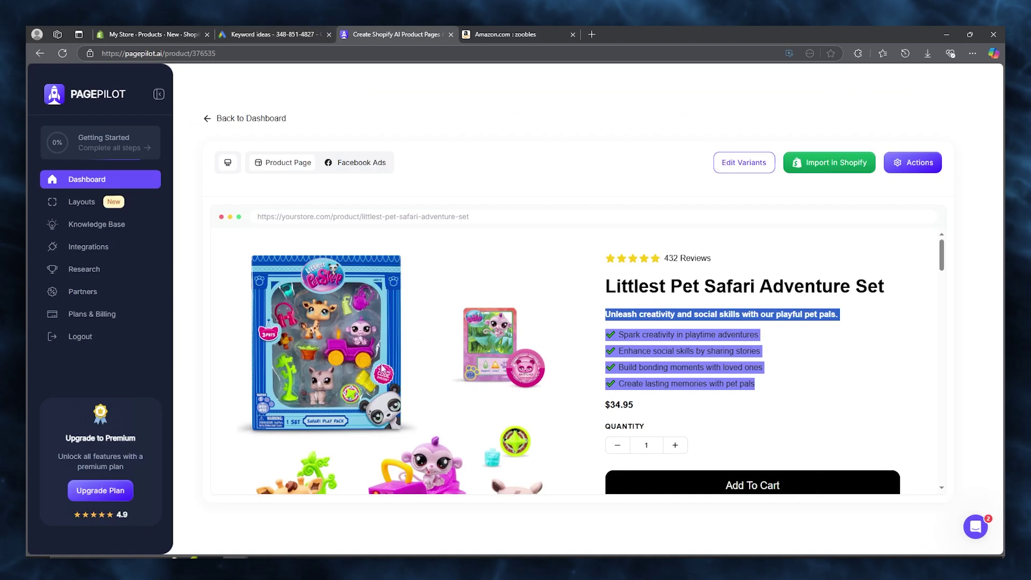
right_click(344, 357)
left_click(381, 156)
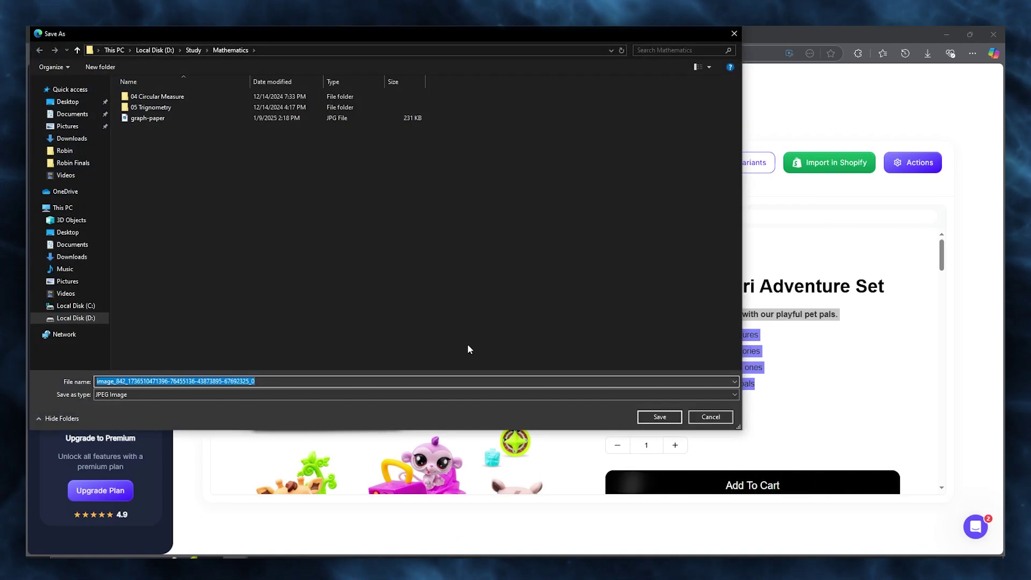
key("Return")
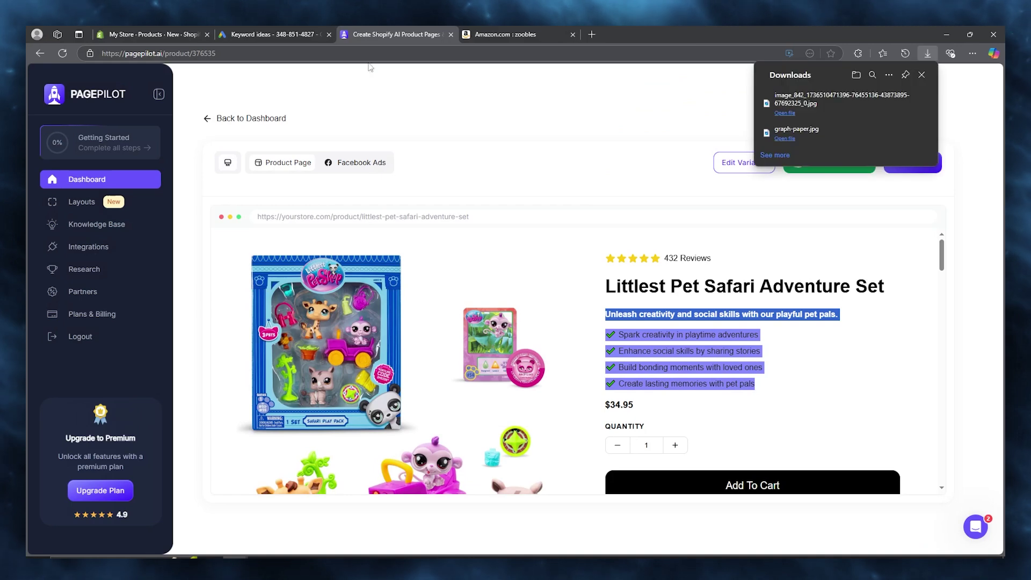
left_click(275, 36)
left_click(182, 34)
left_click(458, 221)
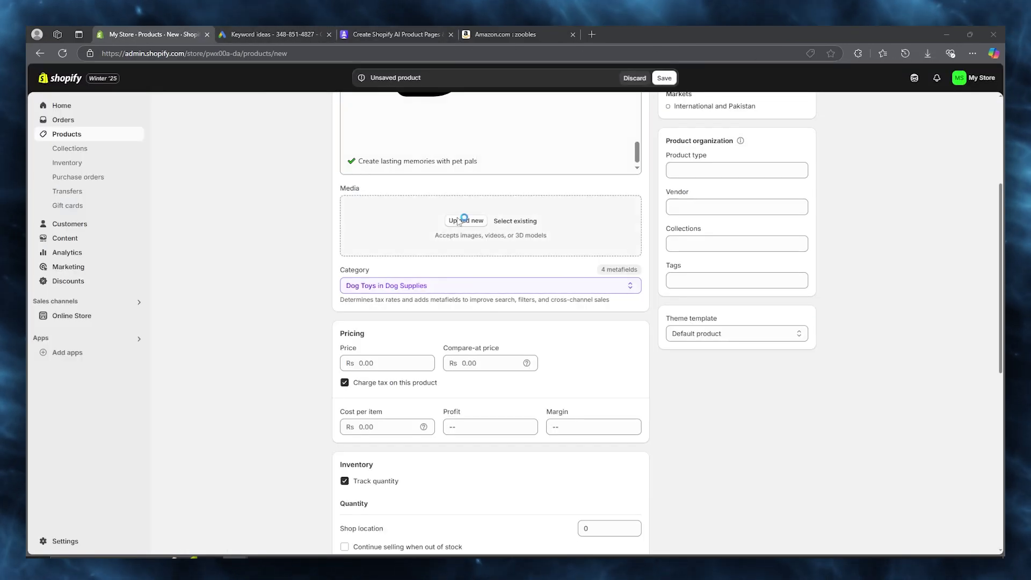
left_click(75, 139)
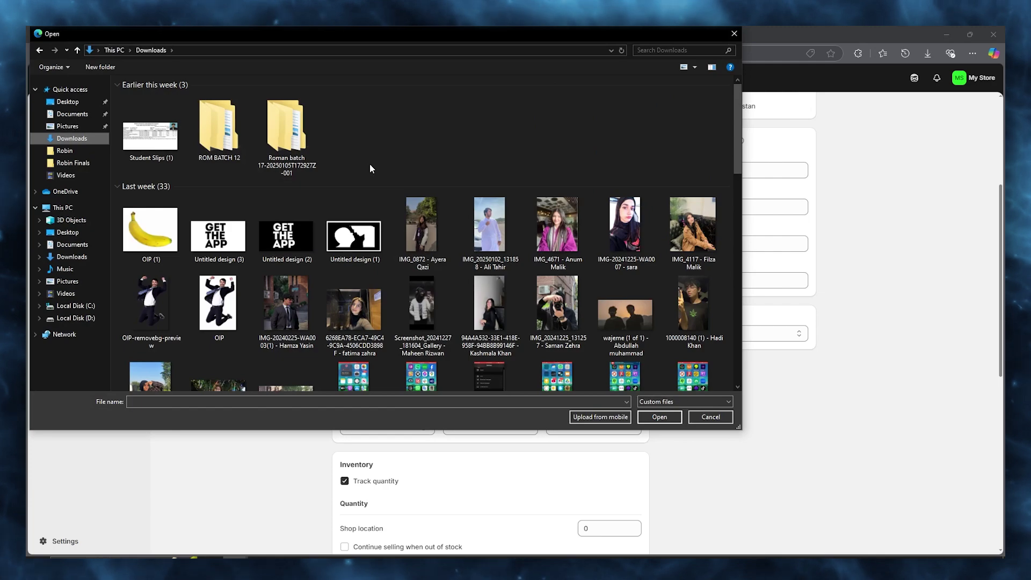
scroll(370, 168, "down", 10)
scroll(371, 168, "up", 10)
scroll(371, 167, "down", 15)
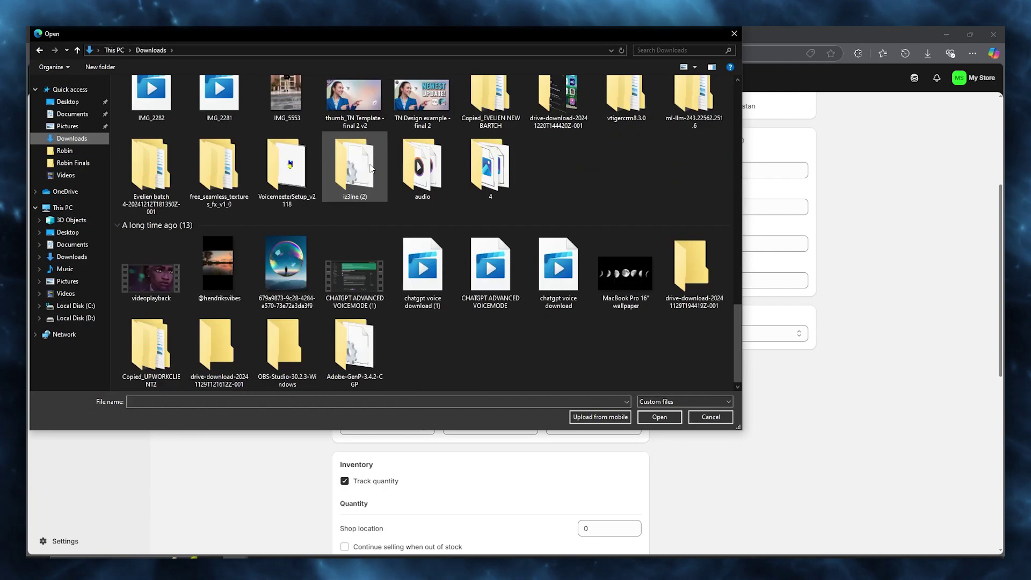
scroll(369, 163, "up", 15)
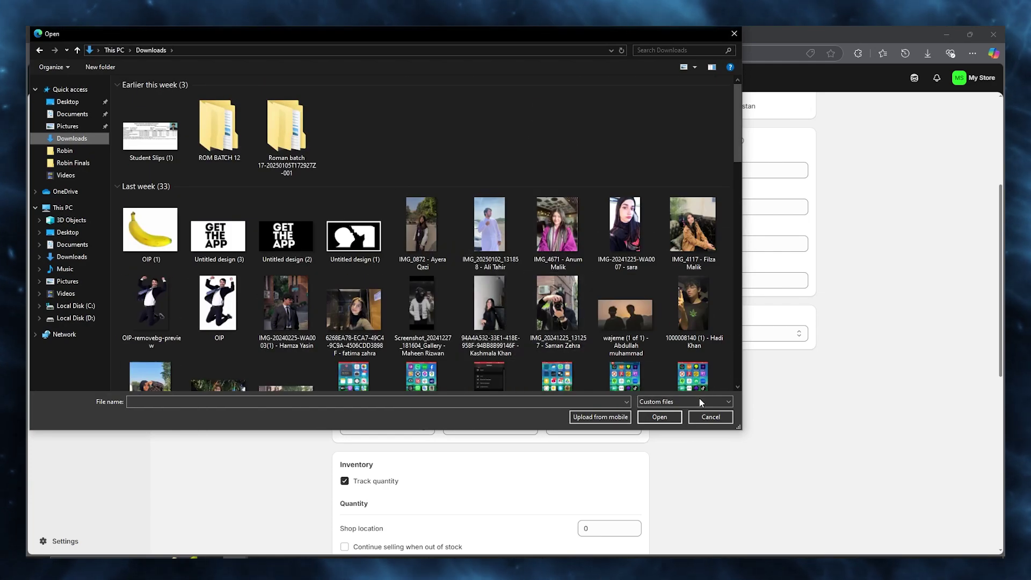
left_click(710, 416)
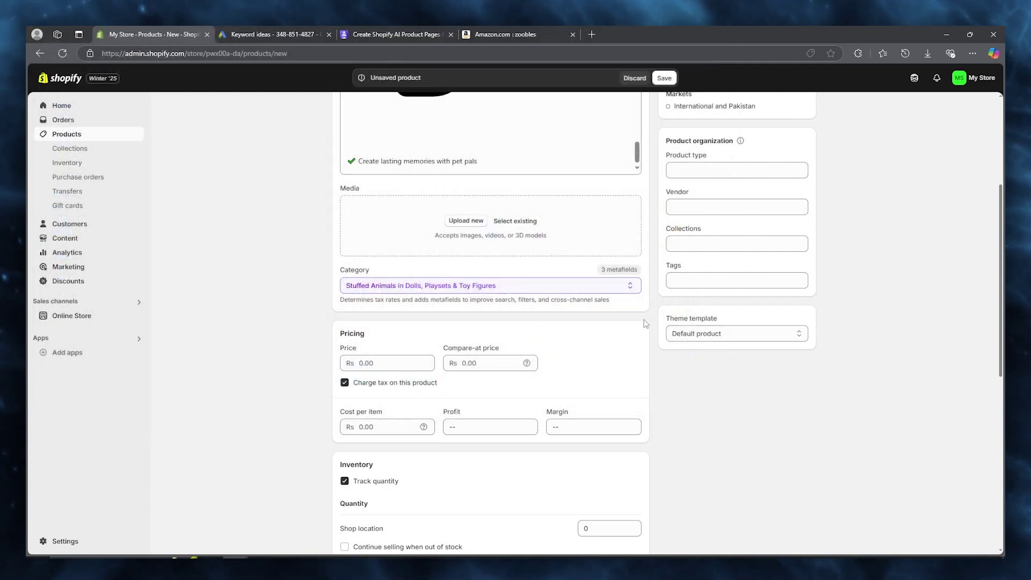
Check the newly downloaded toy set image and add it from the browser's downloads to the product's media.
left_click(929, 55)
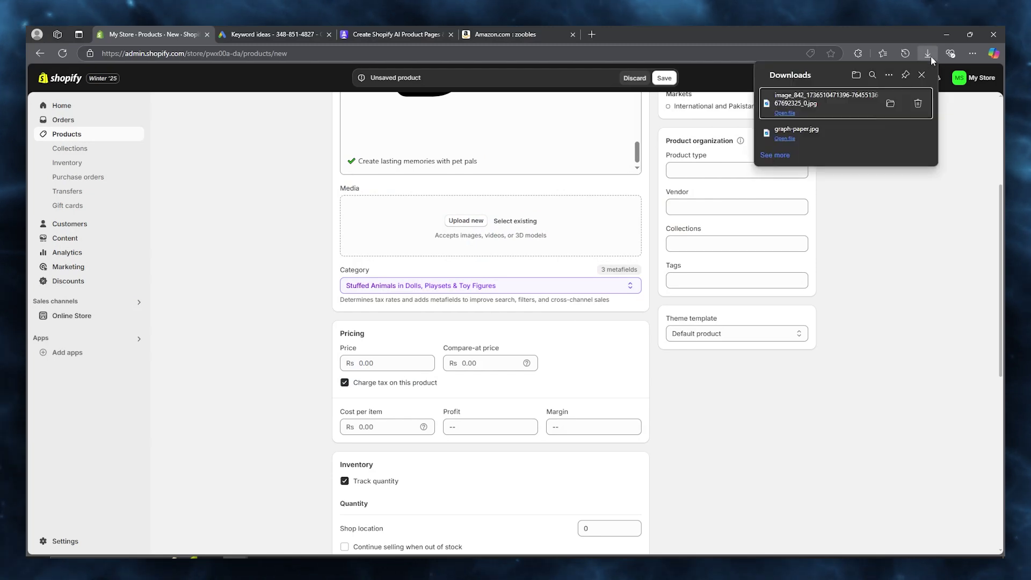
left_click(785, 113)
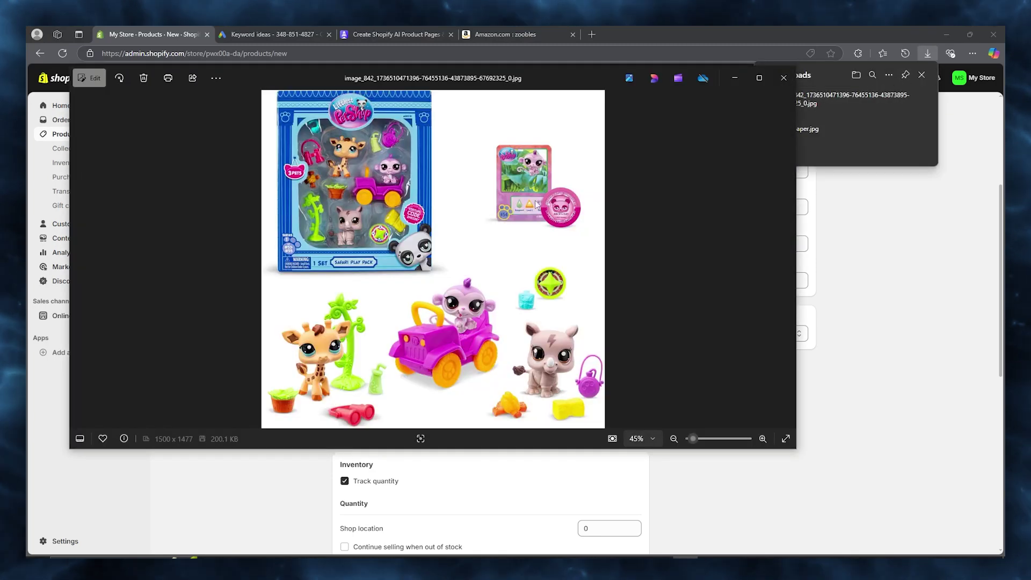
left_click(783, 77)
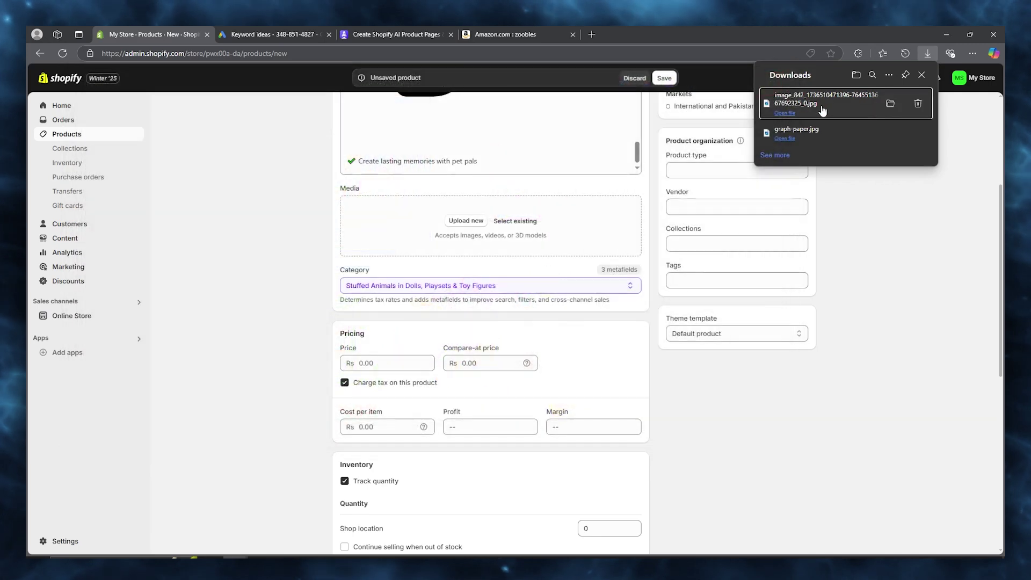
left_click_drag(795, 100, 491, 221)
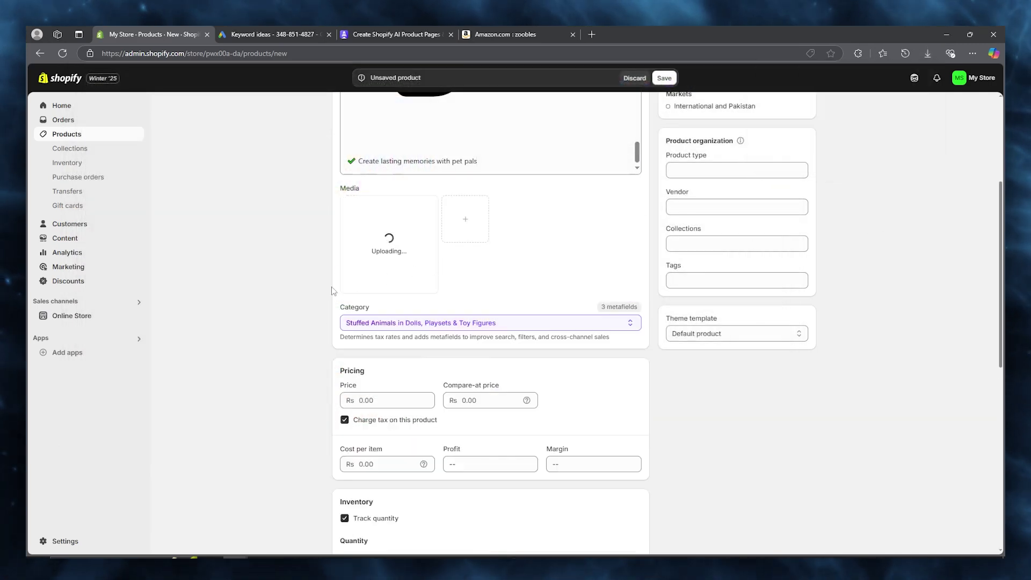
Set the product's price to Rs 8000 and its compare-at price to Rs 10000.
scroll(376, 242, "down", 3)
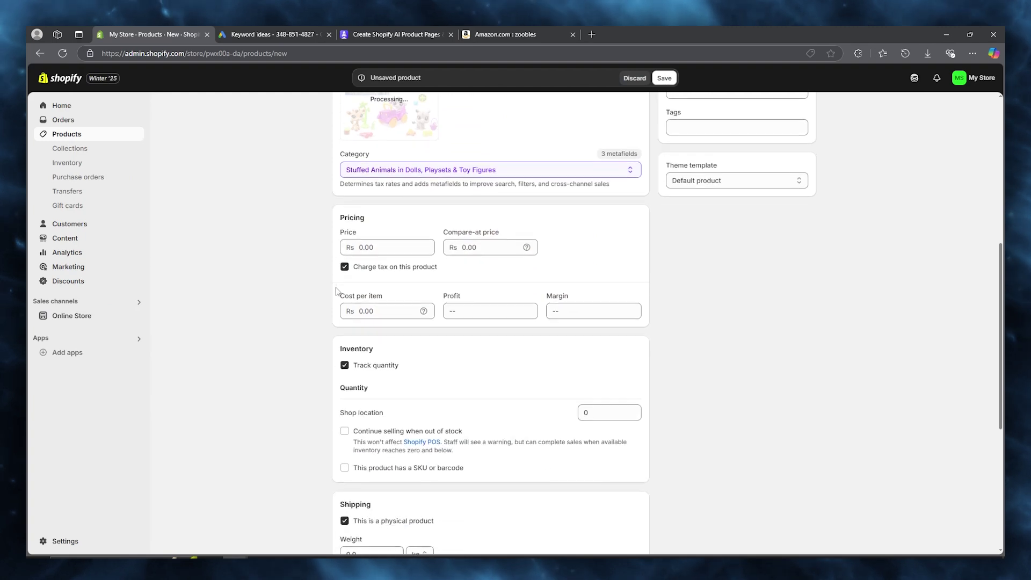
left_click(387, 245)
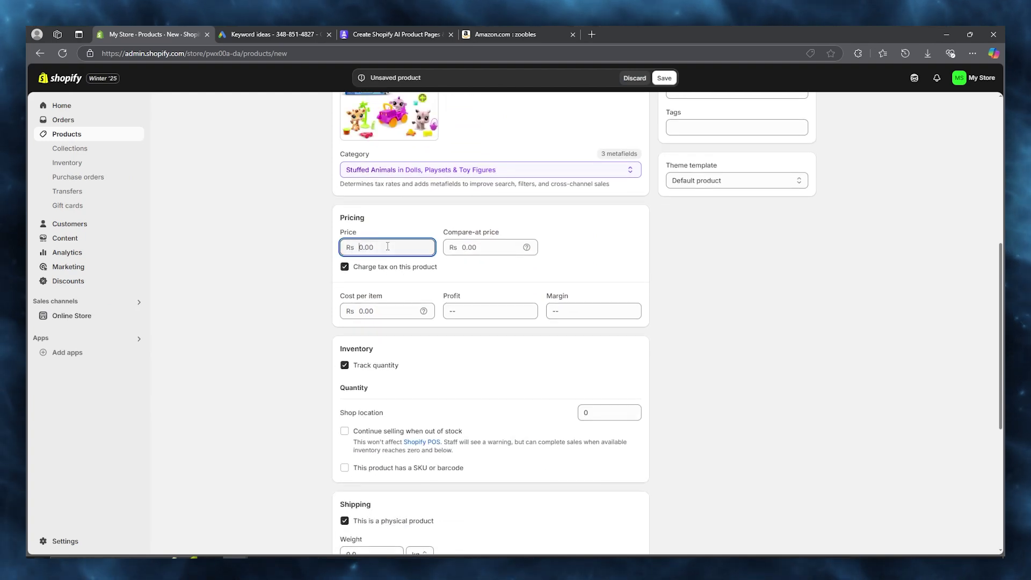
type("8000")
left_click(474, 248)
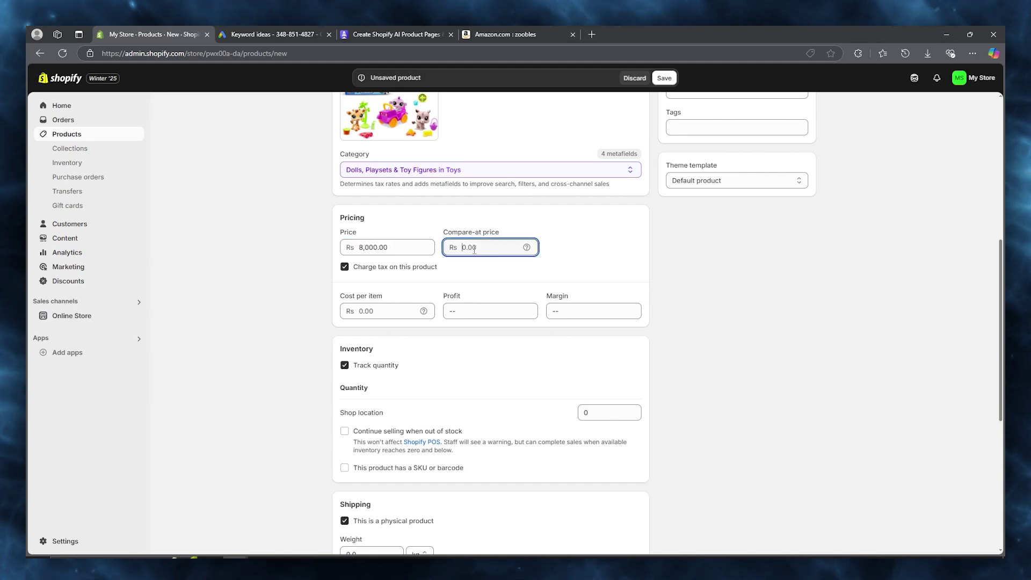
type("10000")
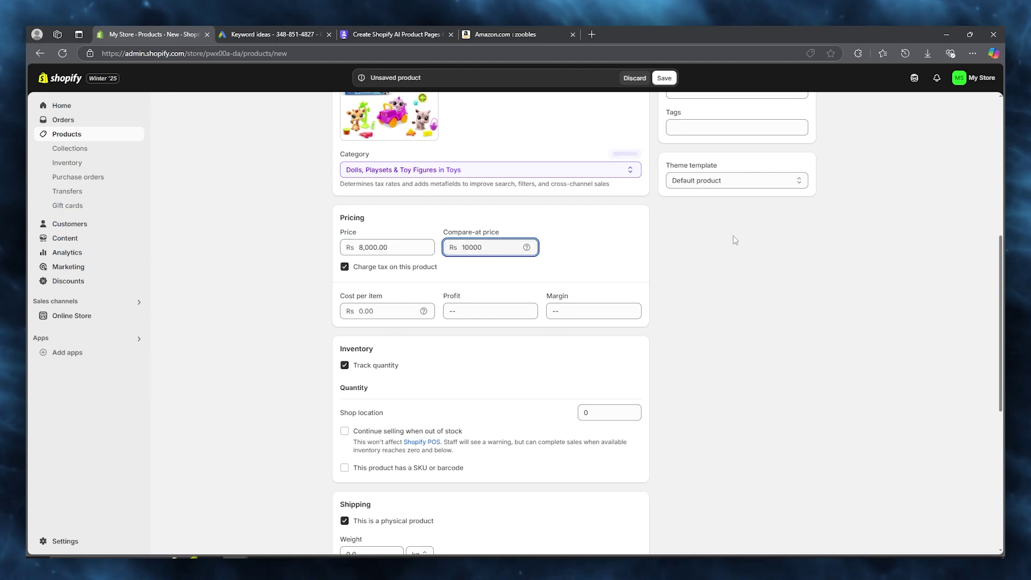
left_click(733, 236)
Set the shop location's stock quantity to 5666698 and the shipping weight to 2.0 kg.
scroll(283, 271, "up", 4)
scroll(267, 274, "down", 5)
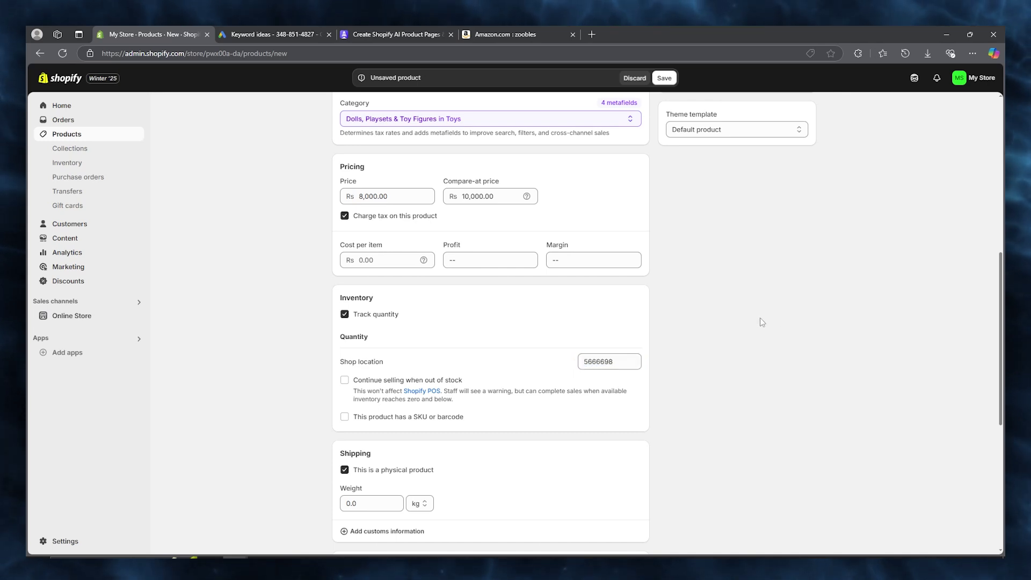
scroll(481, 372, "down", 5)
left_click(363, 248)
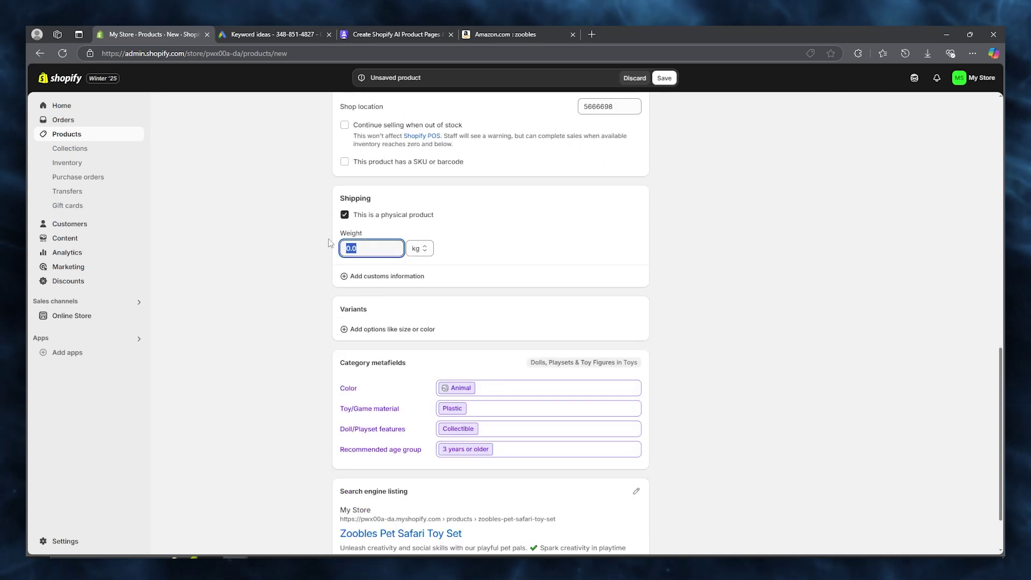
left_click(274, 230)
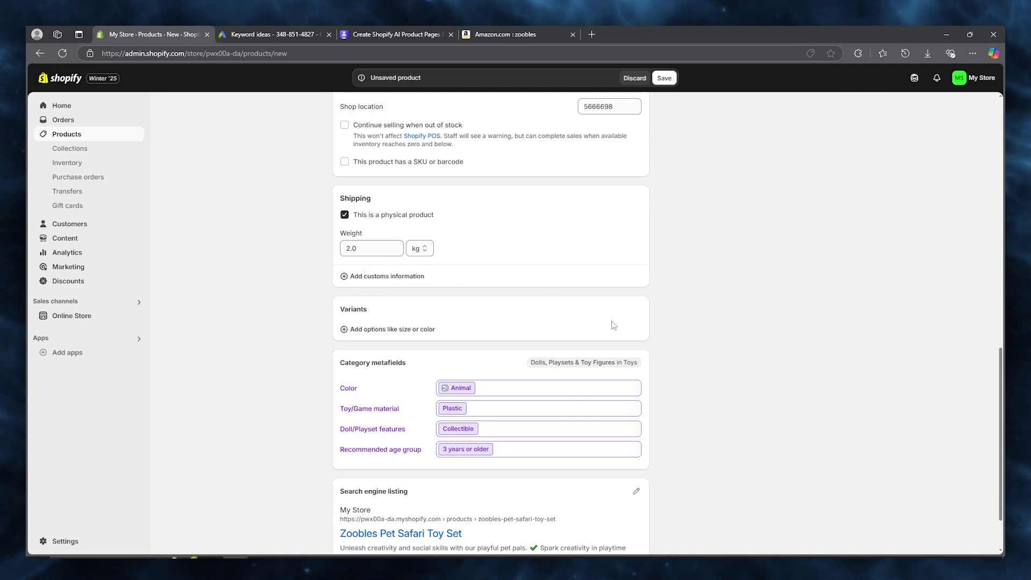
Save the new product and open the themes page of the Online Store.
scroll(610, 326, "down", 3)
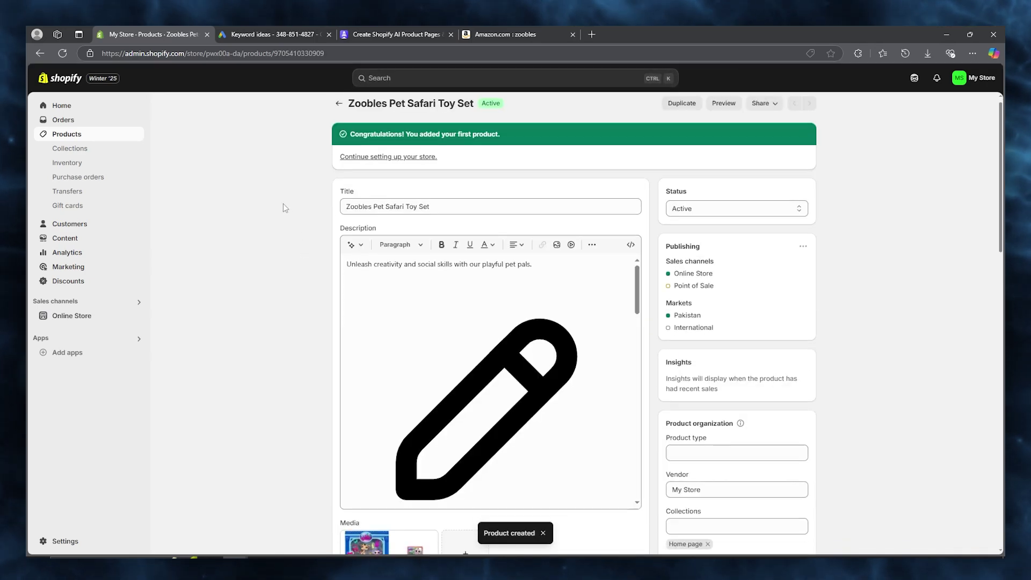
scroll(282, 204, "down", 6)
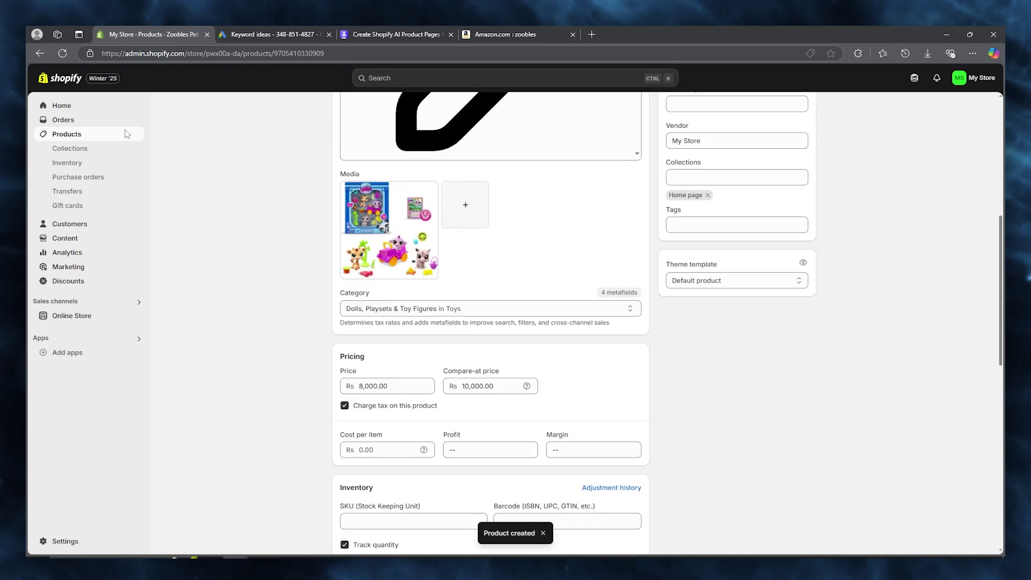
left_click(89, 317)
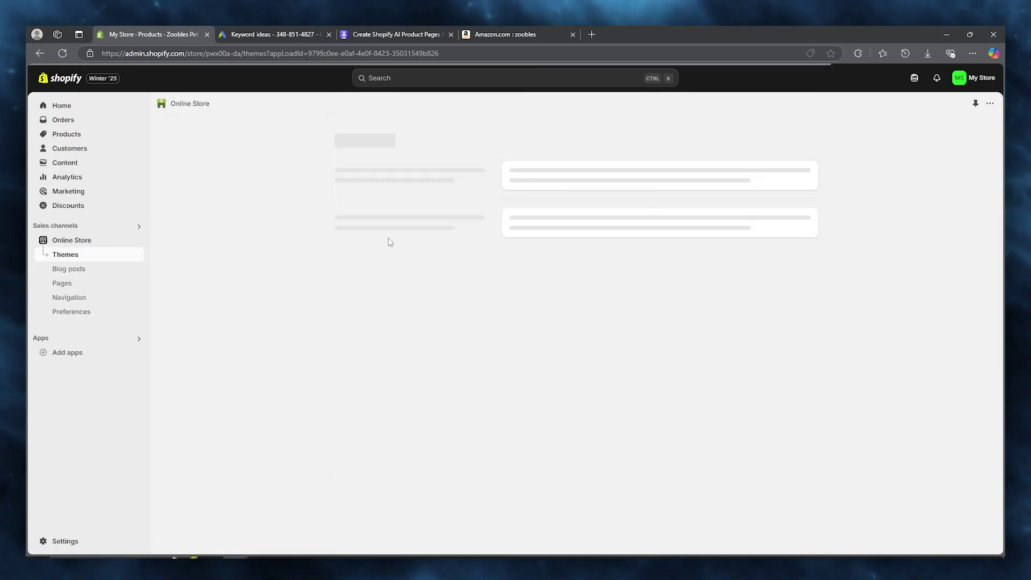
View the live online store and open the Zoobles Pet Safari Toy Set from its featured products.
left_click(136, 240)
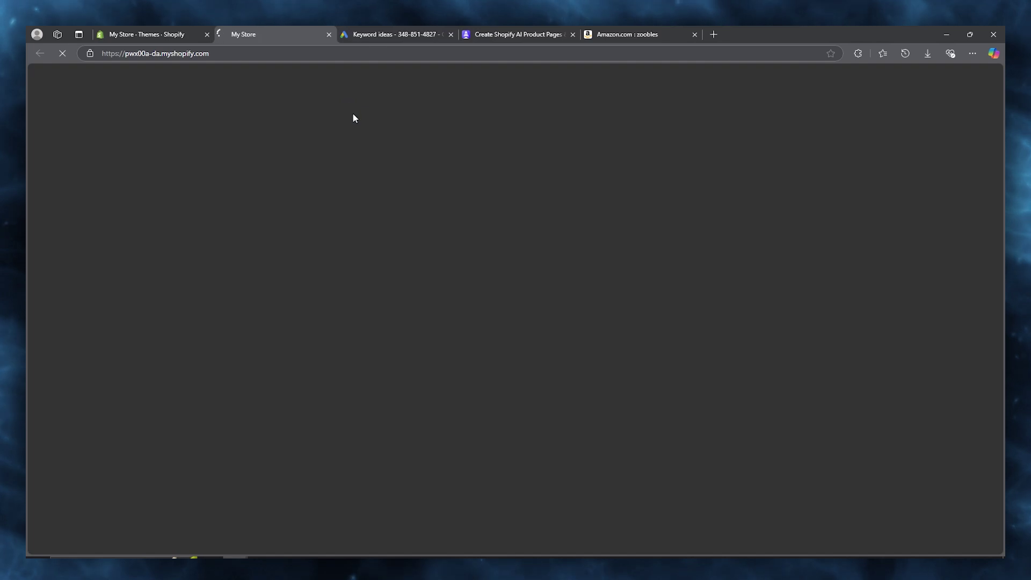
scroll(531, 306, "down", 6)
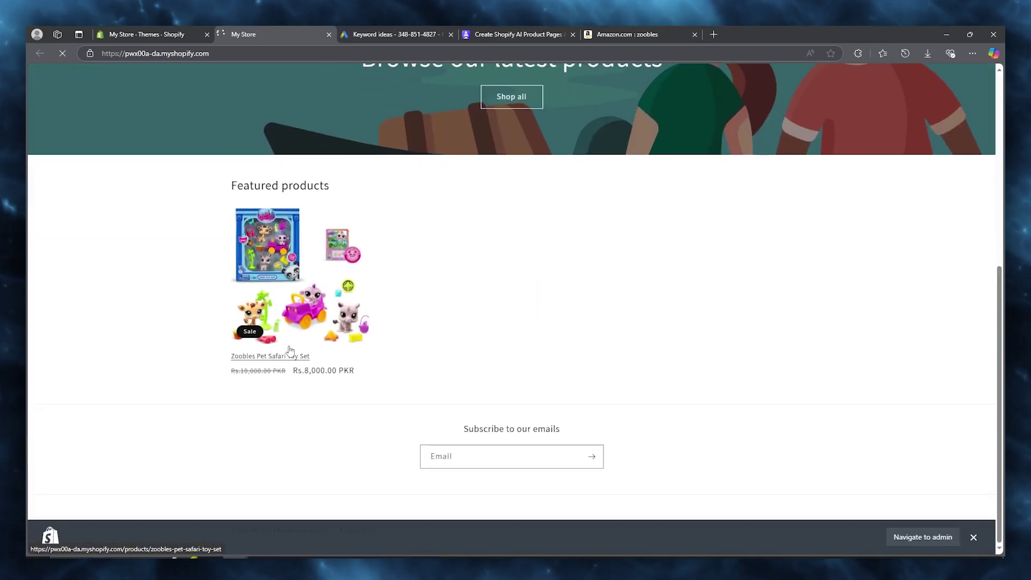
left_click(258, 356)
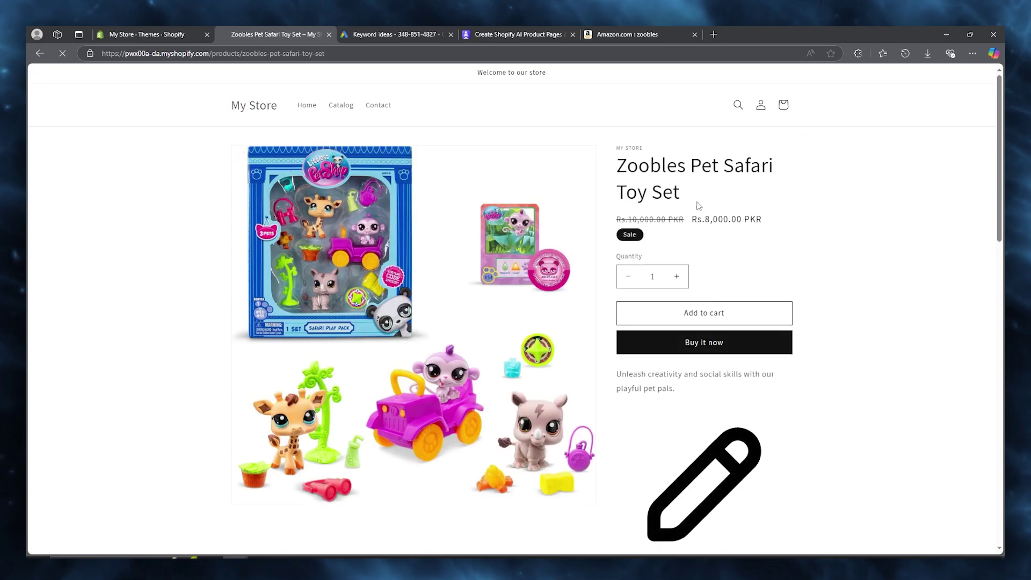
Review the toy set's storefront description, from the opening sentence about creativity and social skills through the benefit list.
scroll(620, 252, "down", 2)
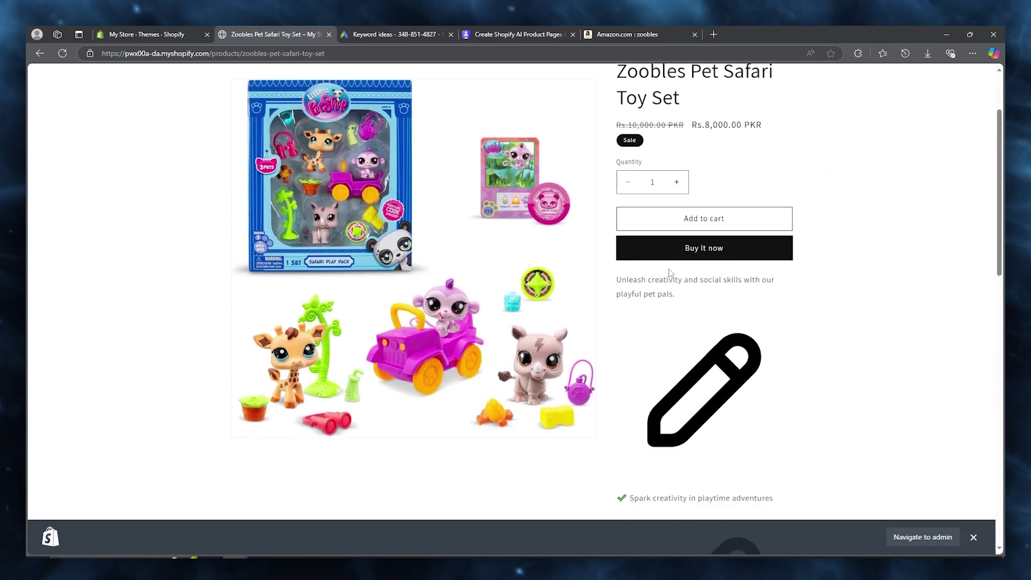
left_click_drag(615, 276, 842, 309)
left_click(842, 308)
scroll(757, 281, "down", 10)
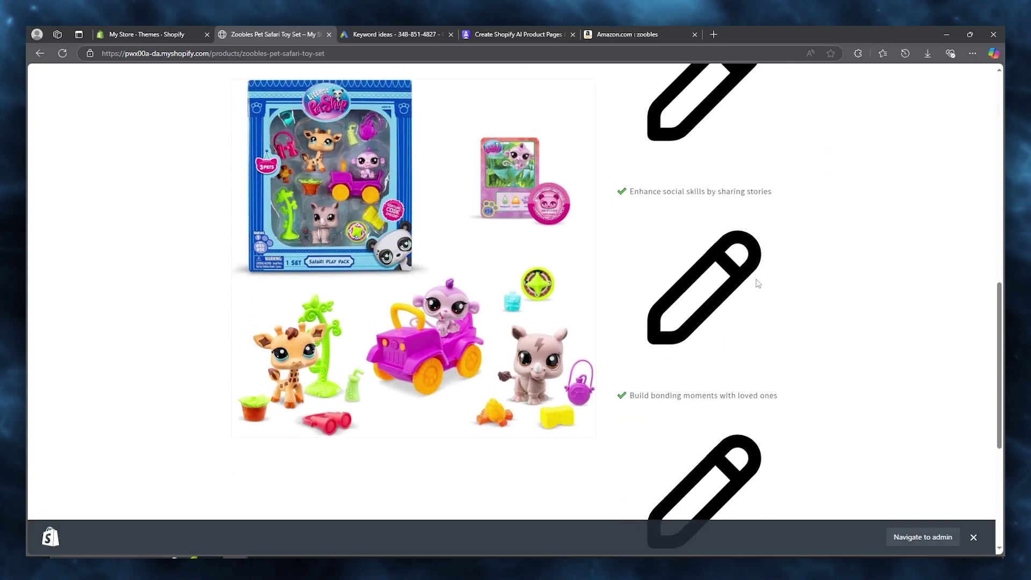
scroll(757, 280, "up", 4)
Switch to PagePilot to review the generated toy set page's description and sections, and close the PagePilot and Amazon pages.
left_click(529, 35)
scroll(773, 349, "down", 8)
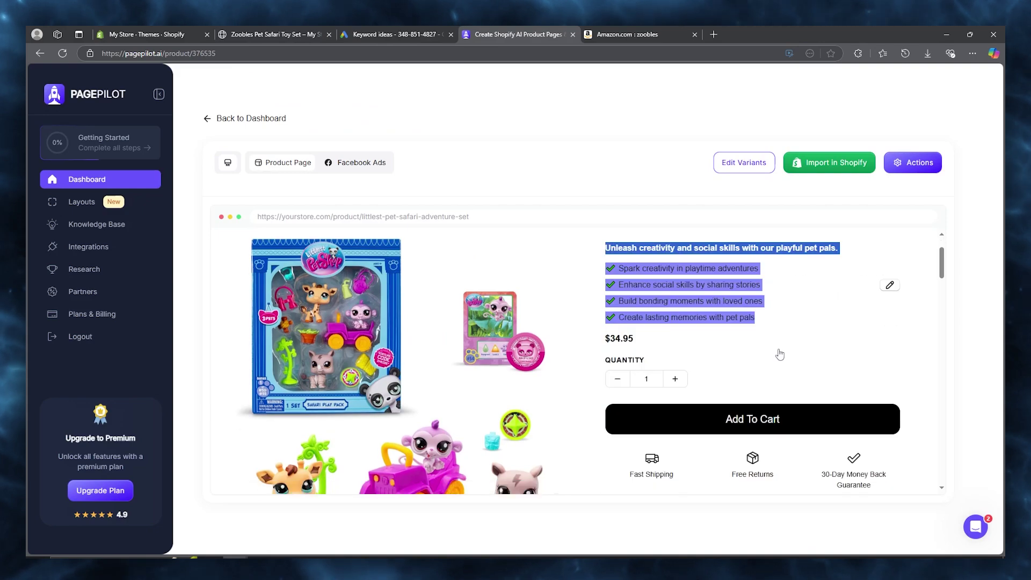
scroll(730, 317, "down", 12)
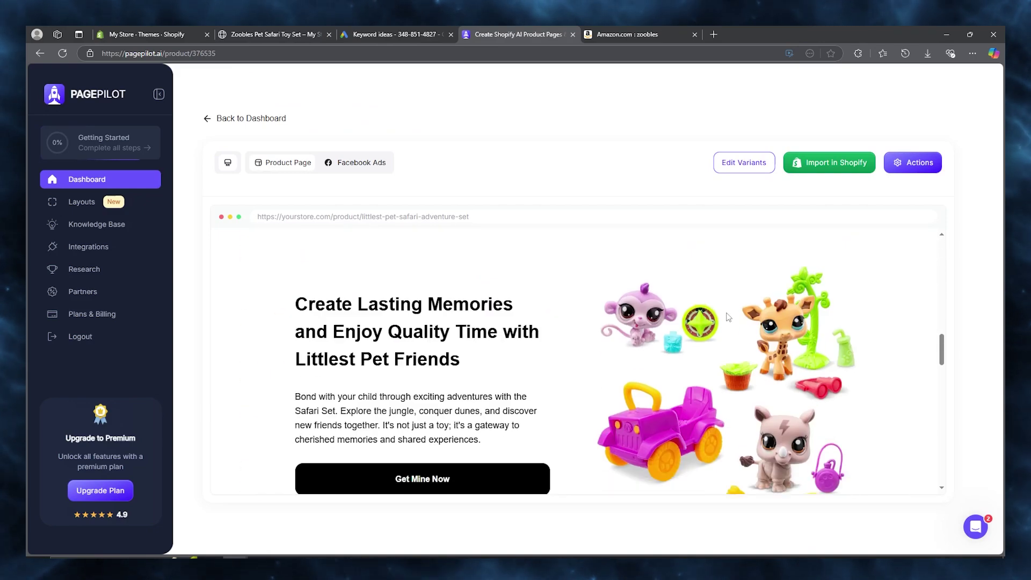
left_click(573, 35)
left_click(573, 34)
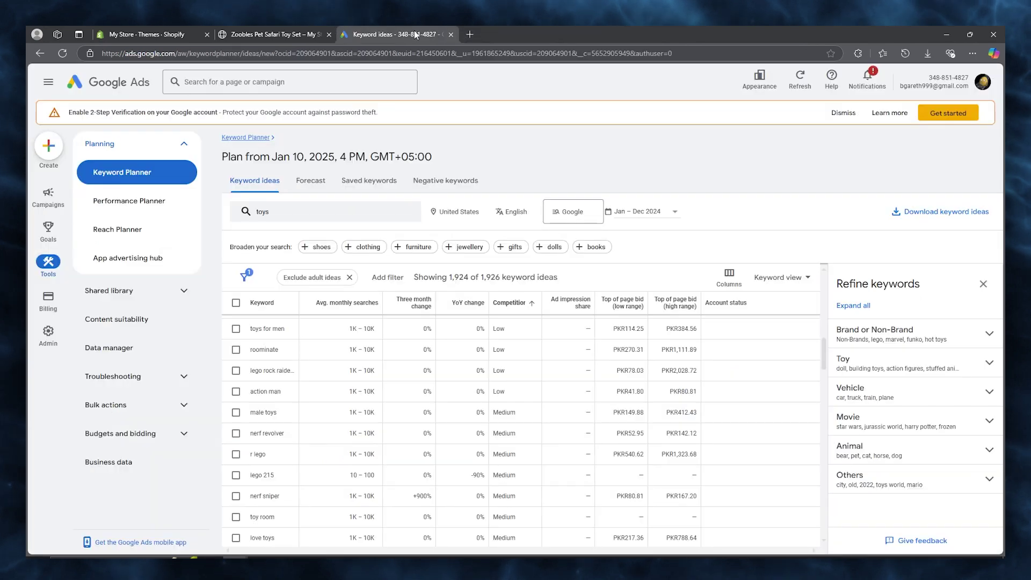